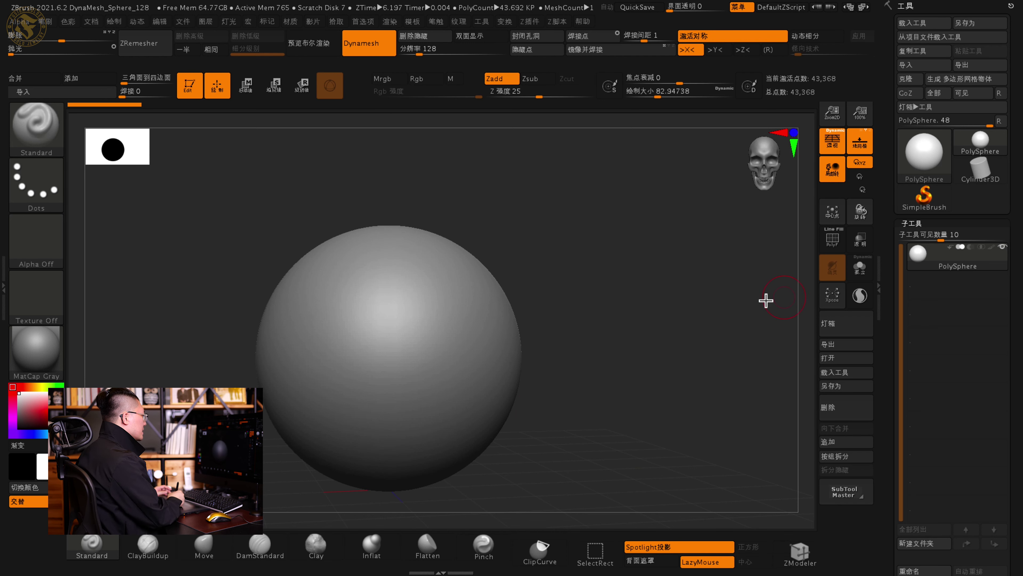
Step: Load the DynaMesh_Sphere_128.ZPR sample project from LightBox's Project tab and answer the save prompt
click(840, 323)
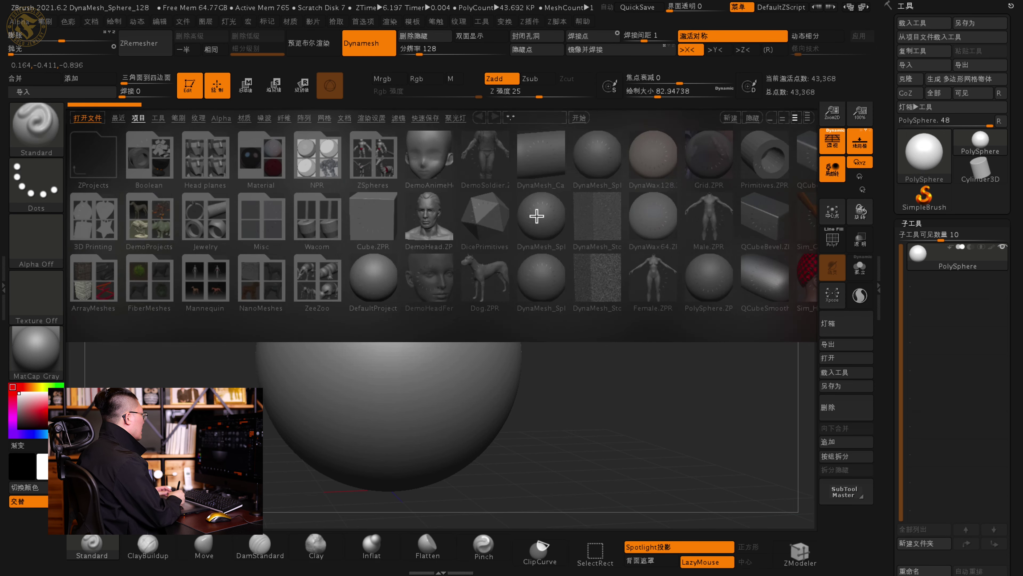
click(558, 222)
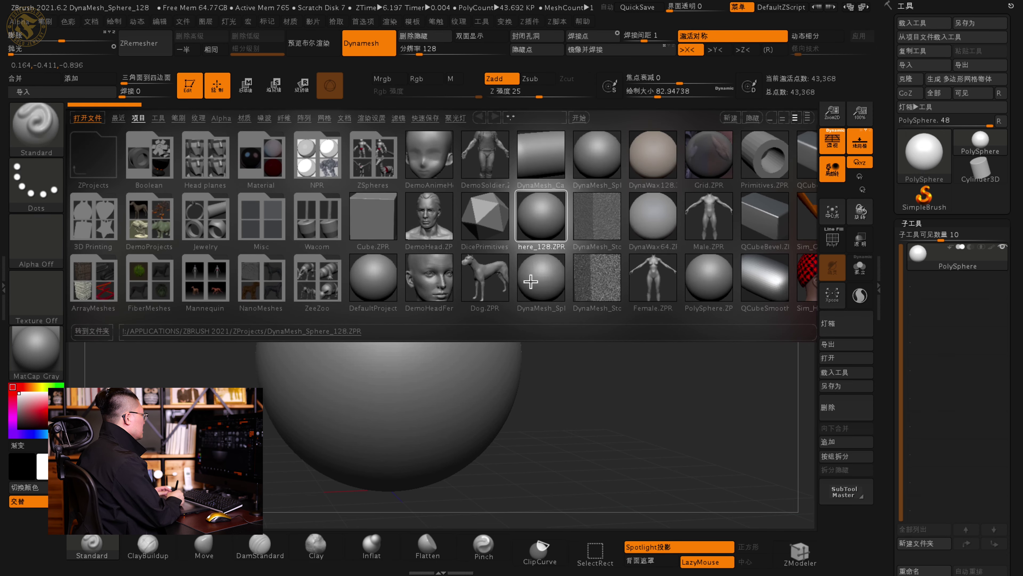
double_click(548, 230)
click(479, 187)
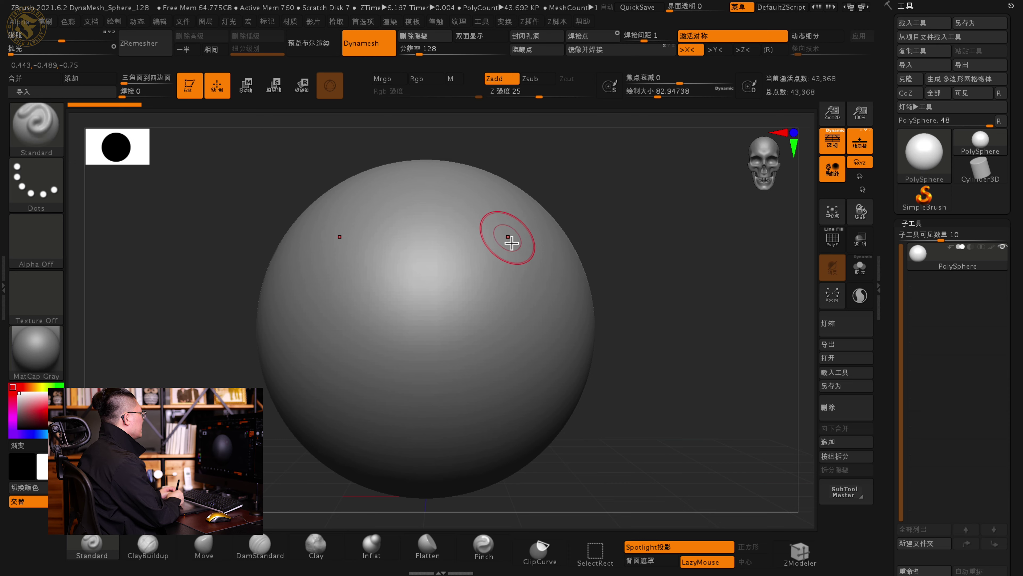
drag(507, 236, 509, 388)
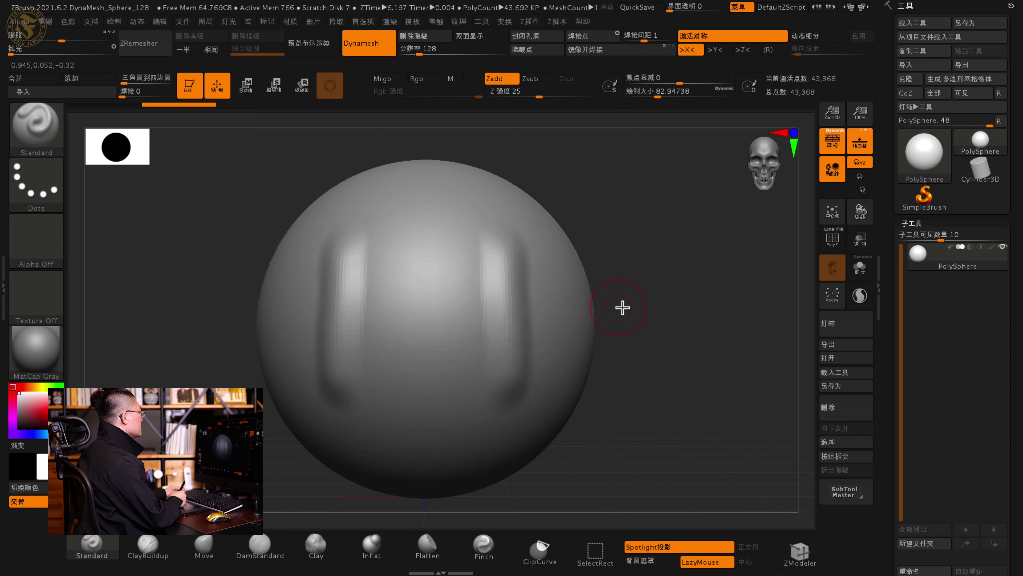
key(ctrl+z)
key(ctrl+z)
key(ctrl+z)
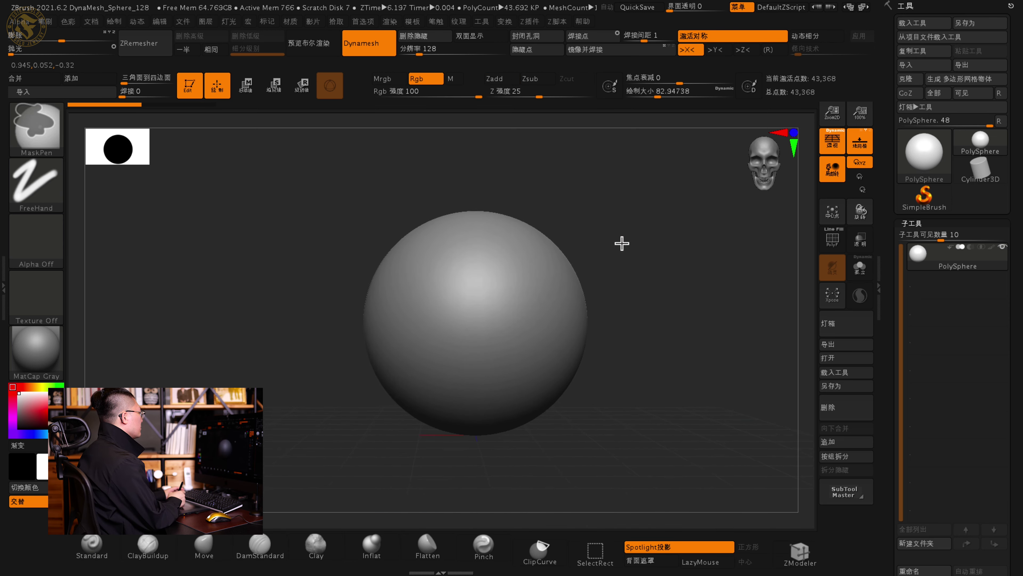
drag(622, 244, 673, 236)
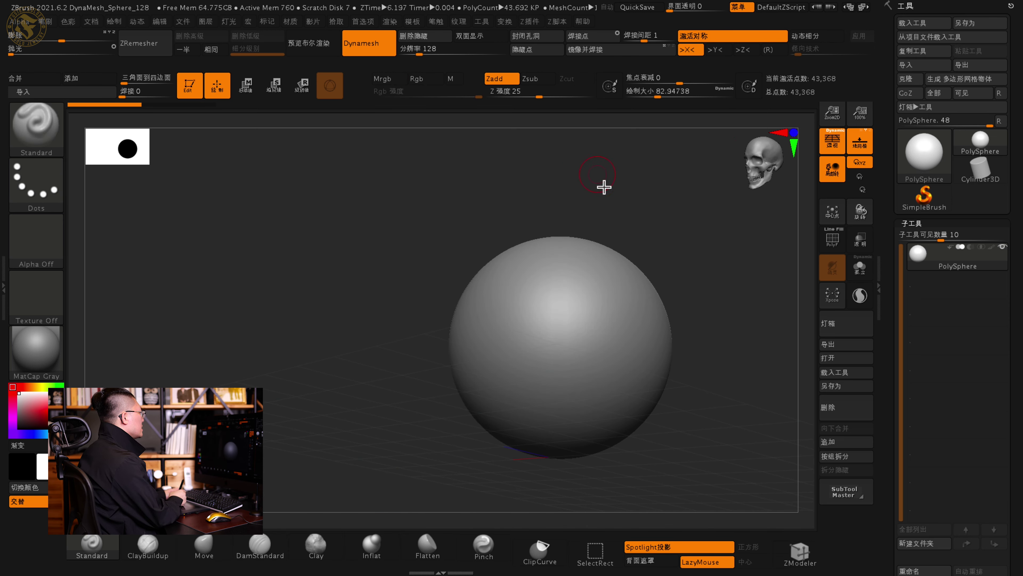
drag(589, 165, 392, 201)
mouse_move(388, 300)
mouse_down()
mouse_move(413, 312)
mouse_move(392, 308)
mouse_up()
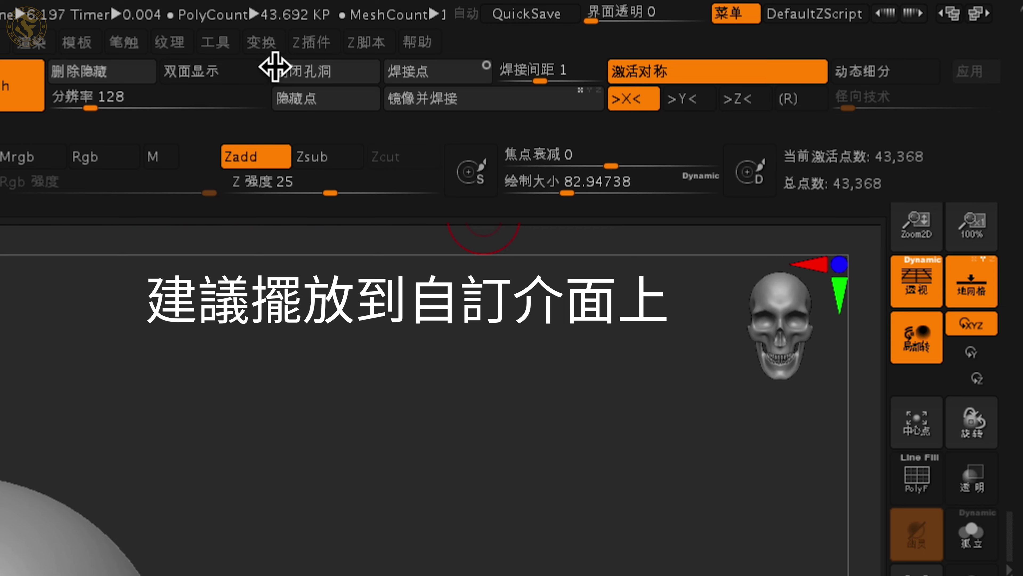
click(261, 42)
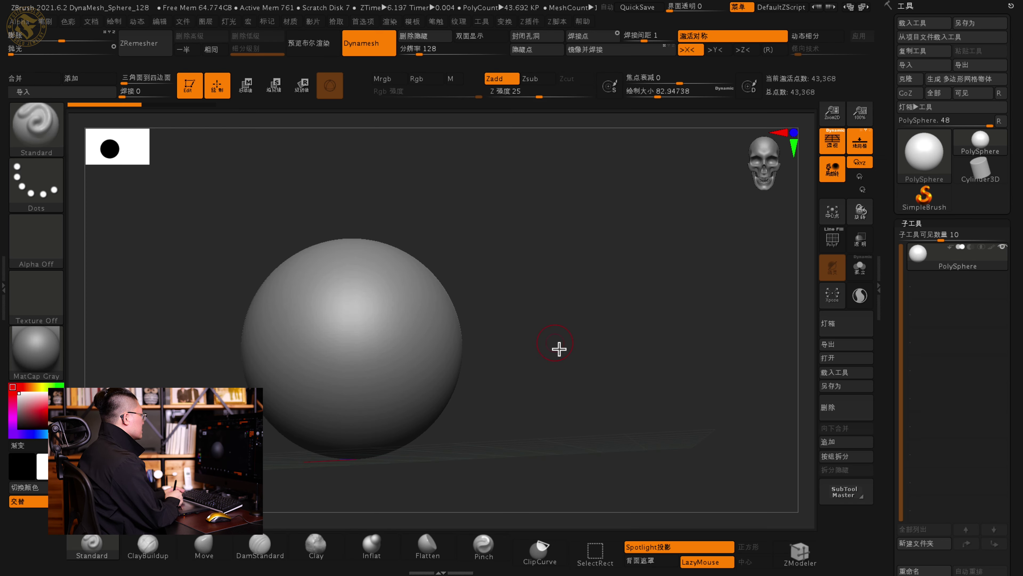
click(505, 21)
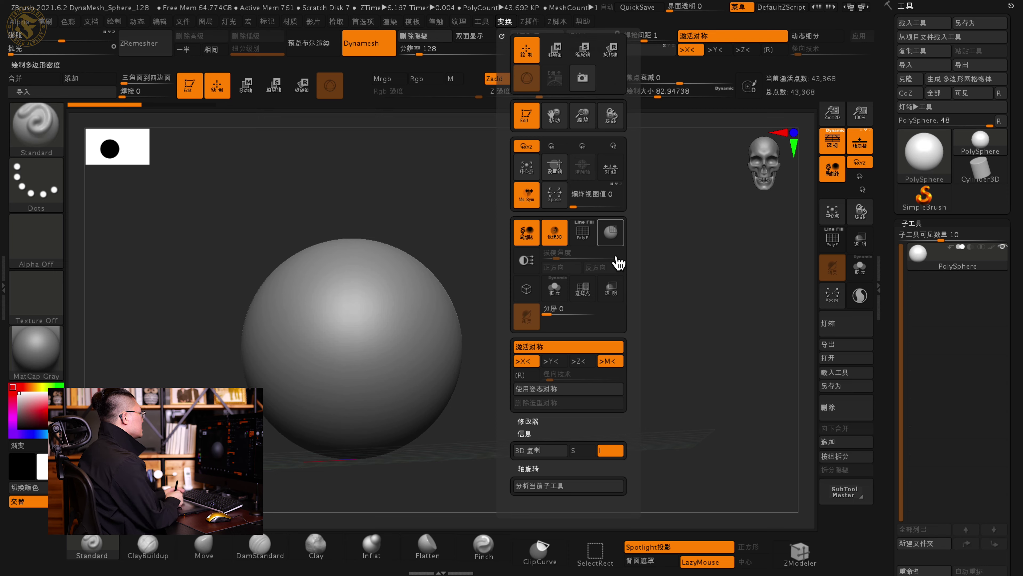
click(504, 22)
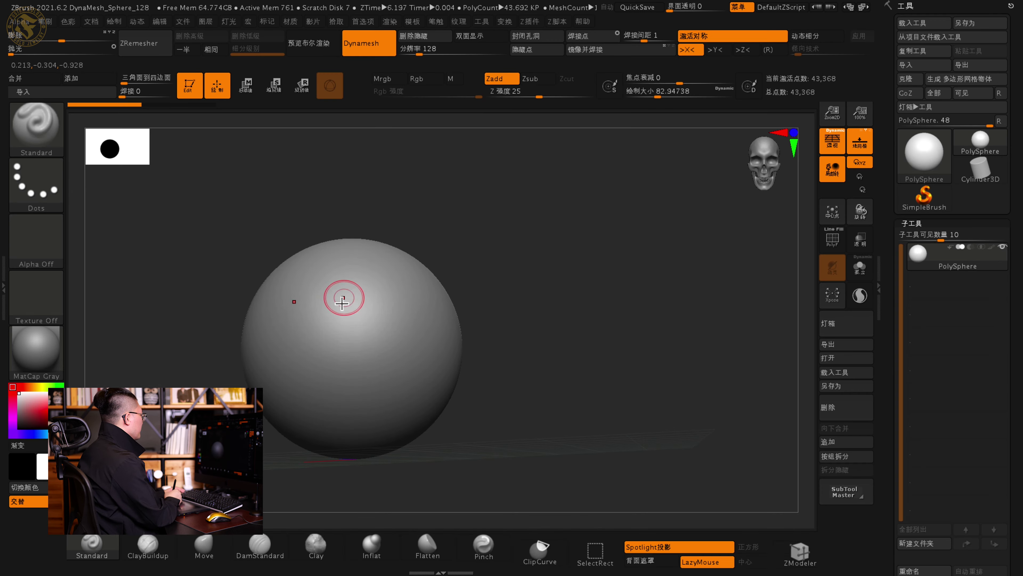
mouse_move(384, 297)
mouse_down()
mouse_move(361, 292)
mouse_move(405, 320)
mouse_up()
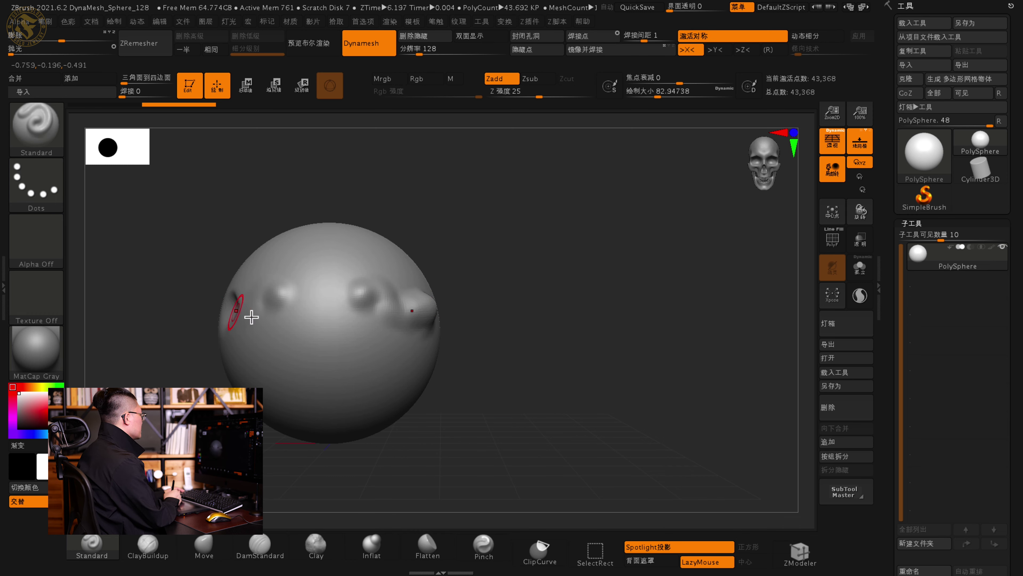
key(ctrl+z)
key(ctrl+z)
key(ctrl+z)
key(ctrl+z)
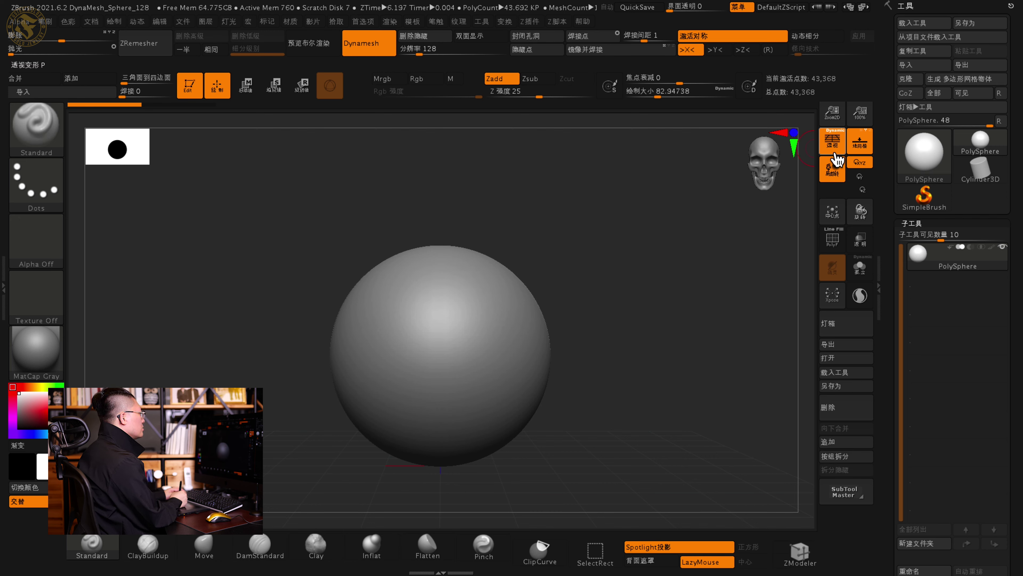
click(840, 155)
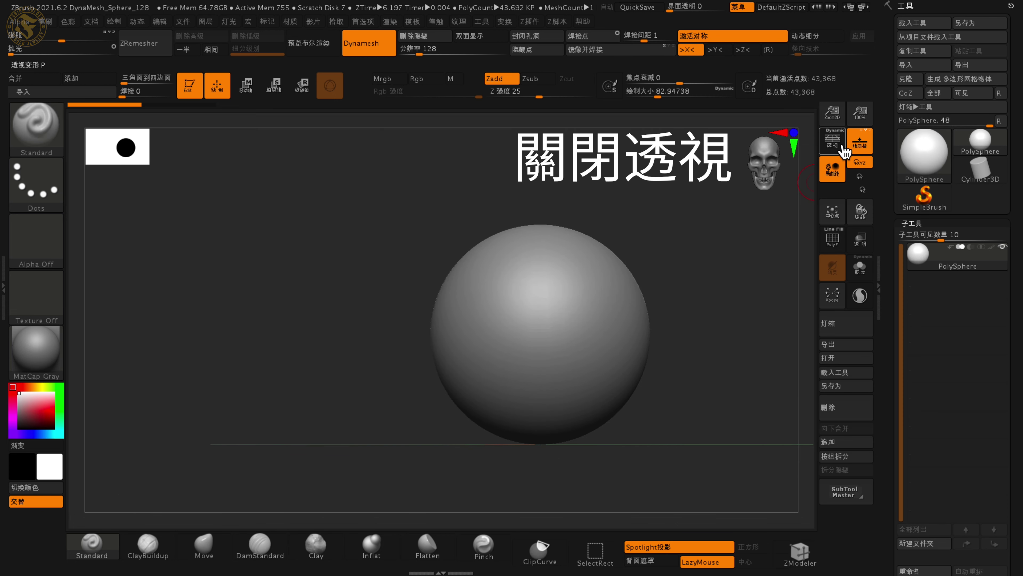
Step: Compare perspective on and off while panning, leaving the sphere in orthographic view
click(844, 152)
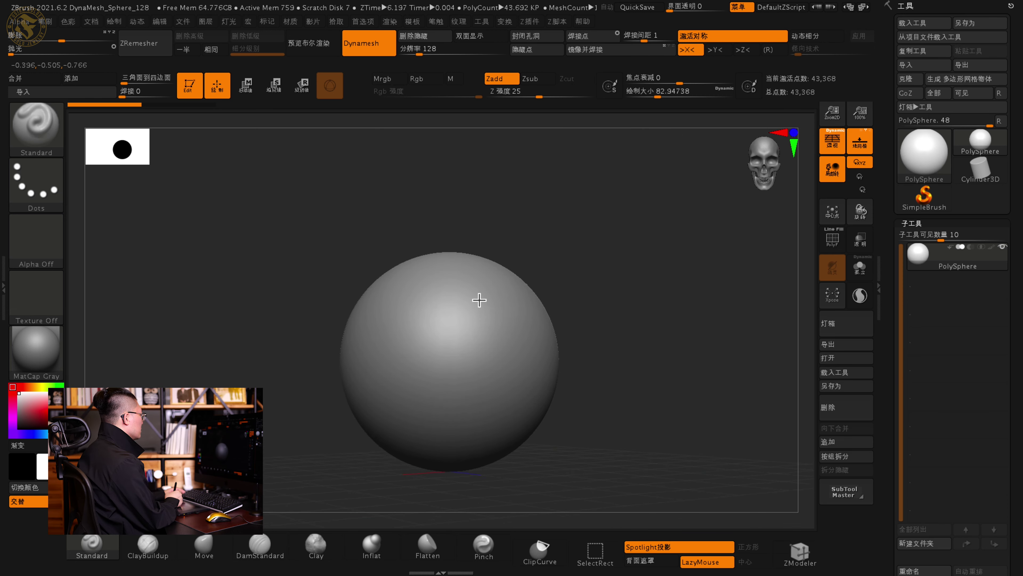
alt+right_drag(535, 319, 623, 281)
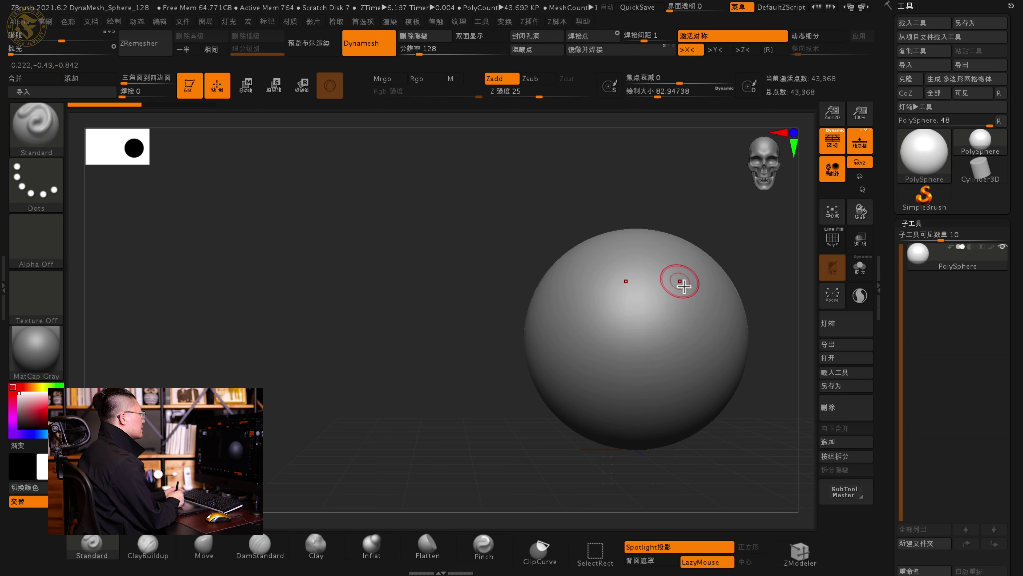
mouse_move(687, 287)
alt+right_down()
mouse_move(617, 263)
mouse_move(472, 241)
alt+right_up()
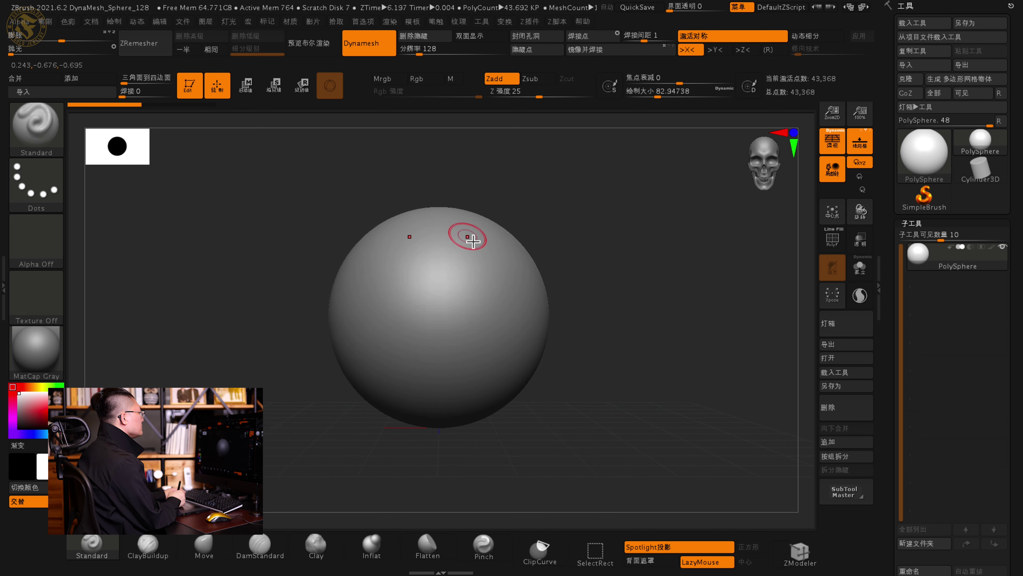
click(843, 149)
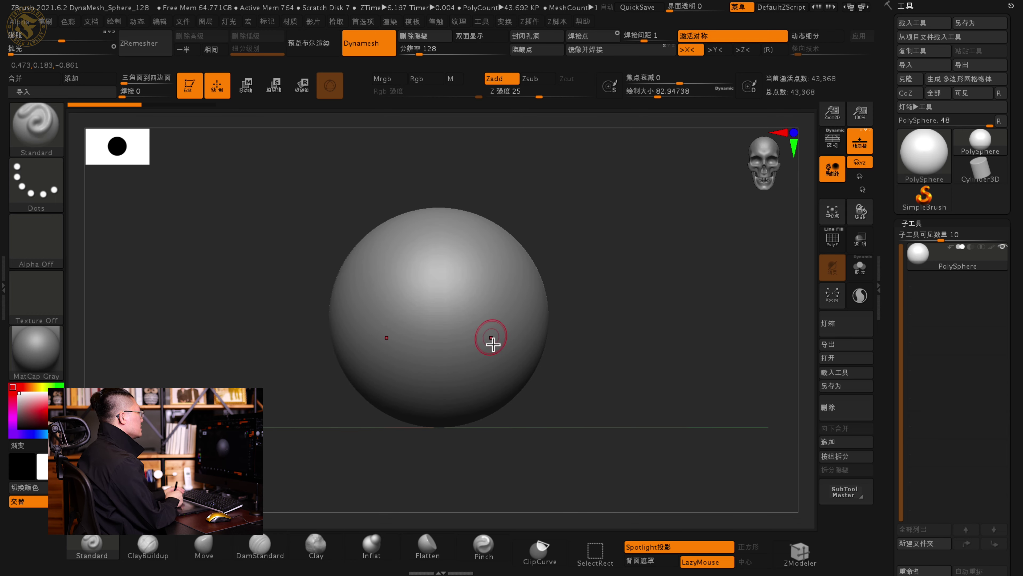
alt+right_drag(472, 254, 505, 265)
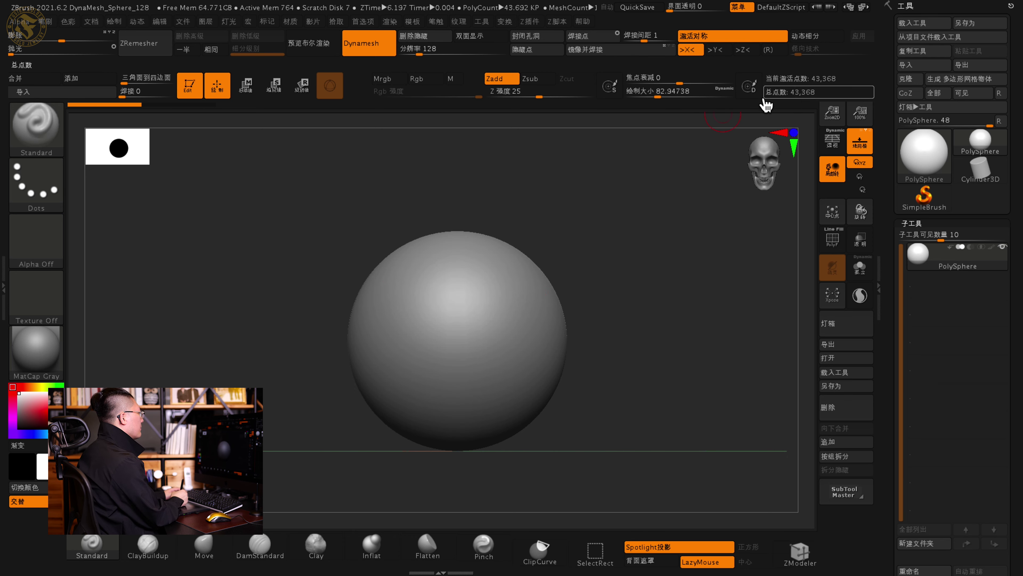
Step: Add Y symmetry alongside X and test it with dents at four mirrored spots
click(723, 54)
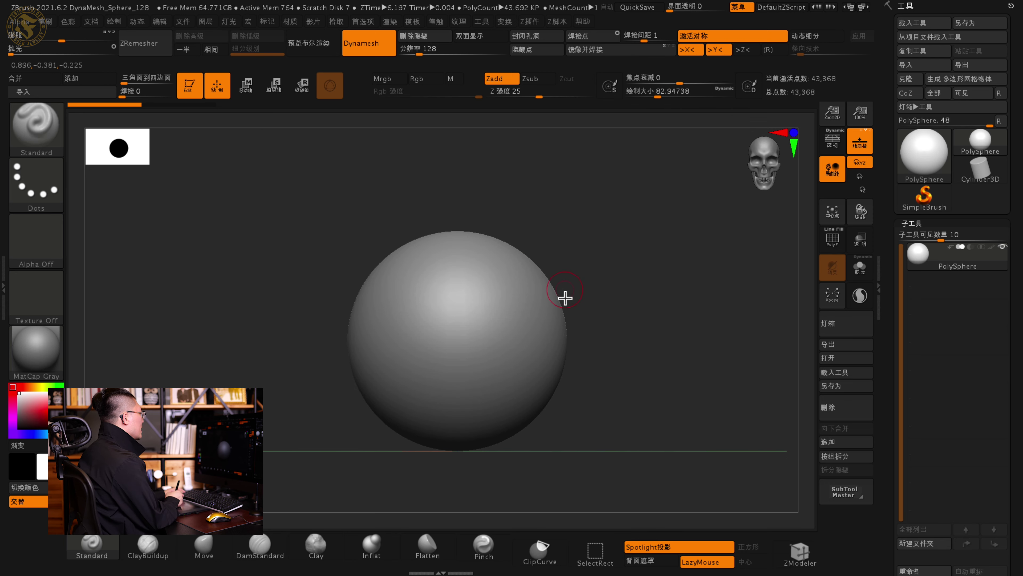
mouse_move(561, 297)
alt+mouse_down()
mouse_move(661, 329)
mouse_move(631, 343)
alt+mouse_up()
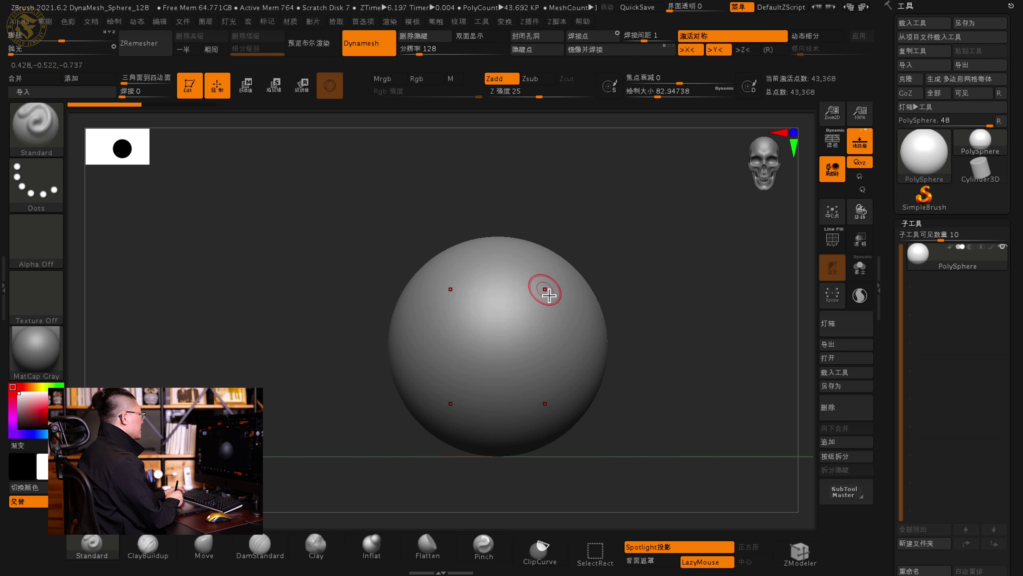
drag(550, 305, 541, 311)
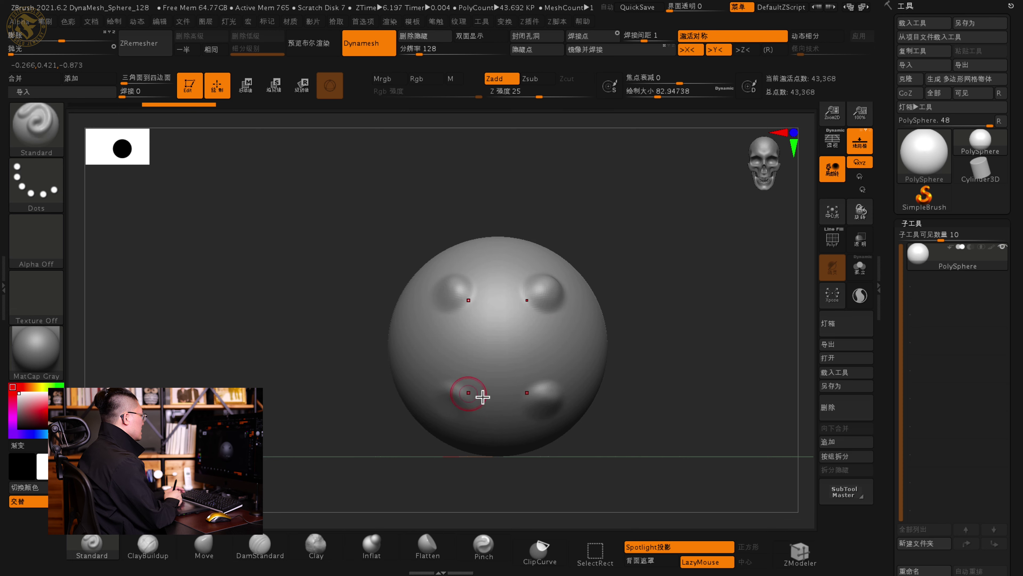
mouse_move(460, 372)
right_down()
mouse_move(537, 359)
mouse_move(512, 338)
right_up()
alt+right_drag(569, 303, 501, 319)
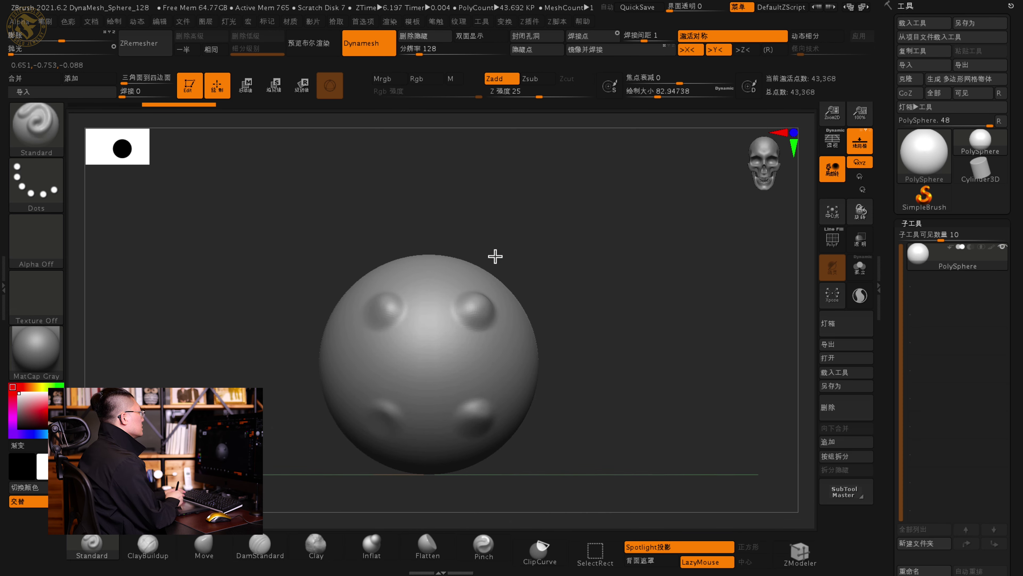
Step: Enable the M symmetry option, raise four mirrored bumps, then undo them
click(504, 23)
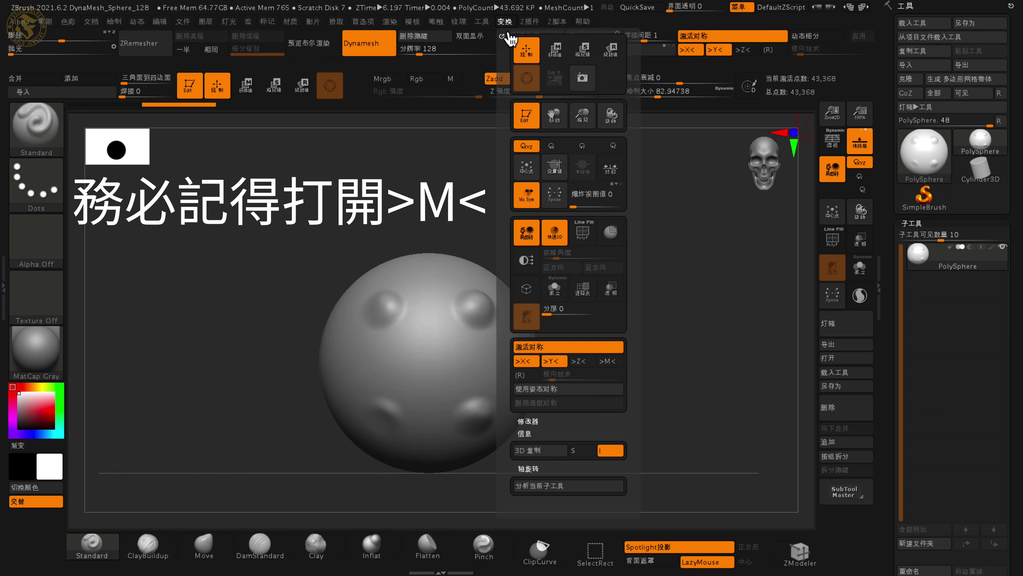
click(610, 361)
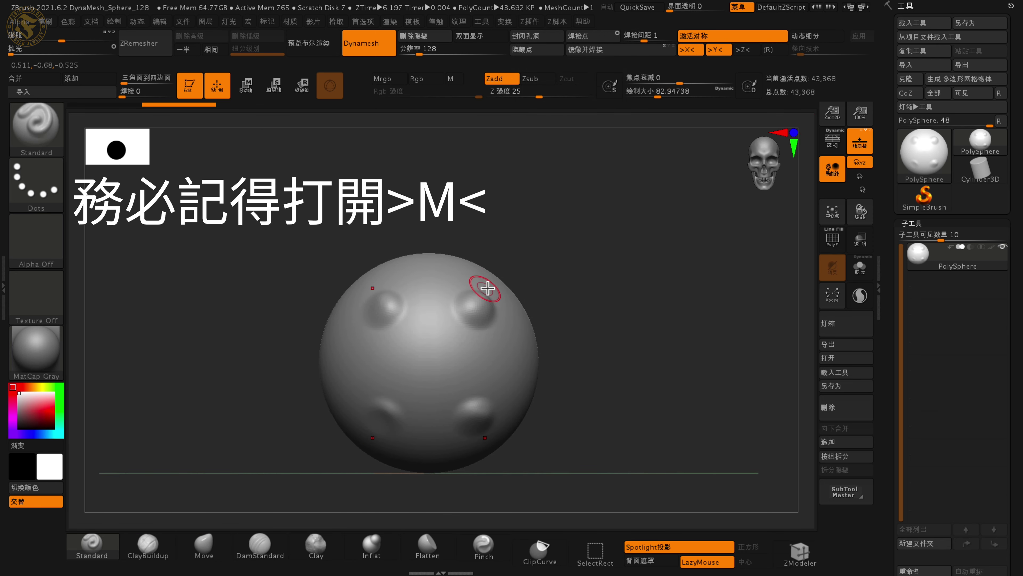
shift+drag(479, 285, 473, 274)
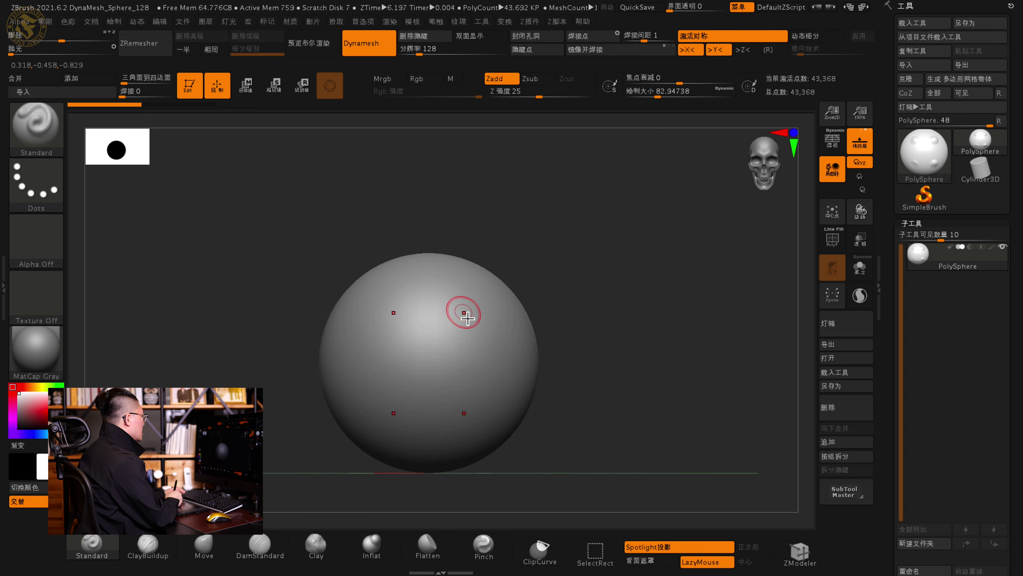
mouse_move(467, 318)
mouse_down()
mouse_move(479, 309)
mouse_move(464, 313)
mouse_move(480, 320)
mouse_up()
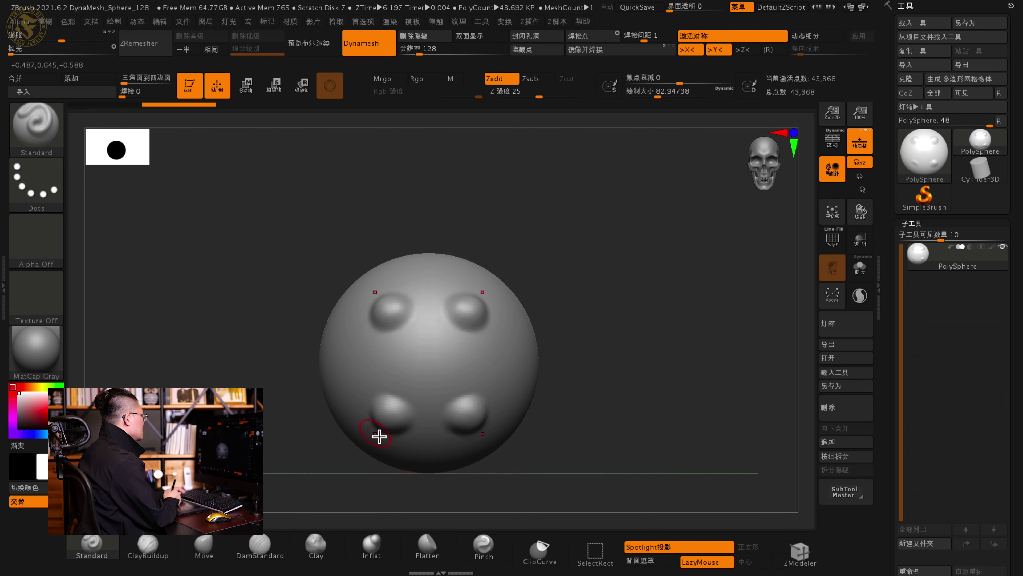
key(ctrl+z)
key(ctrl+z)
key(ctrl+z)
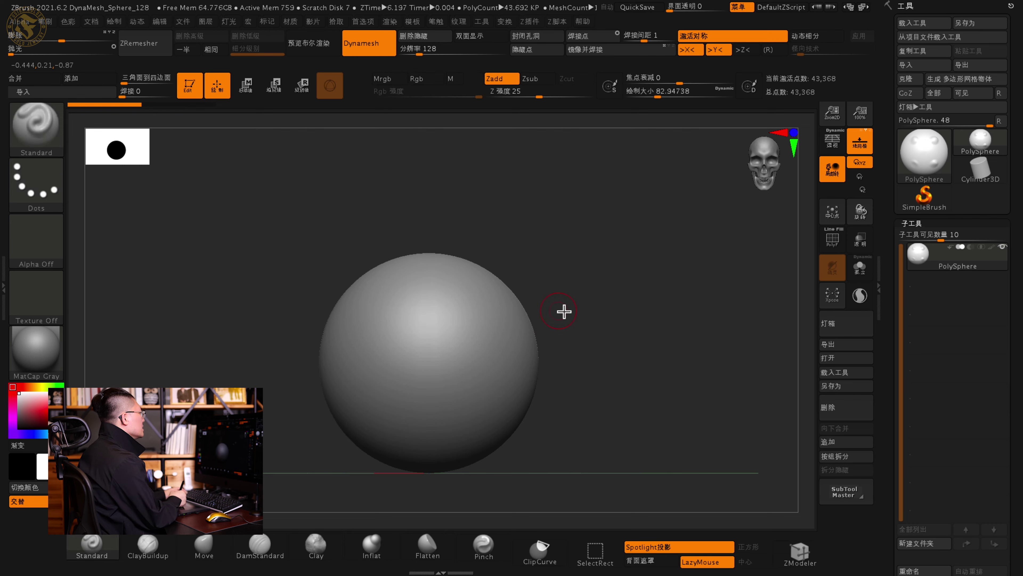
key(ctrl+z)
key(ctrl+z)
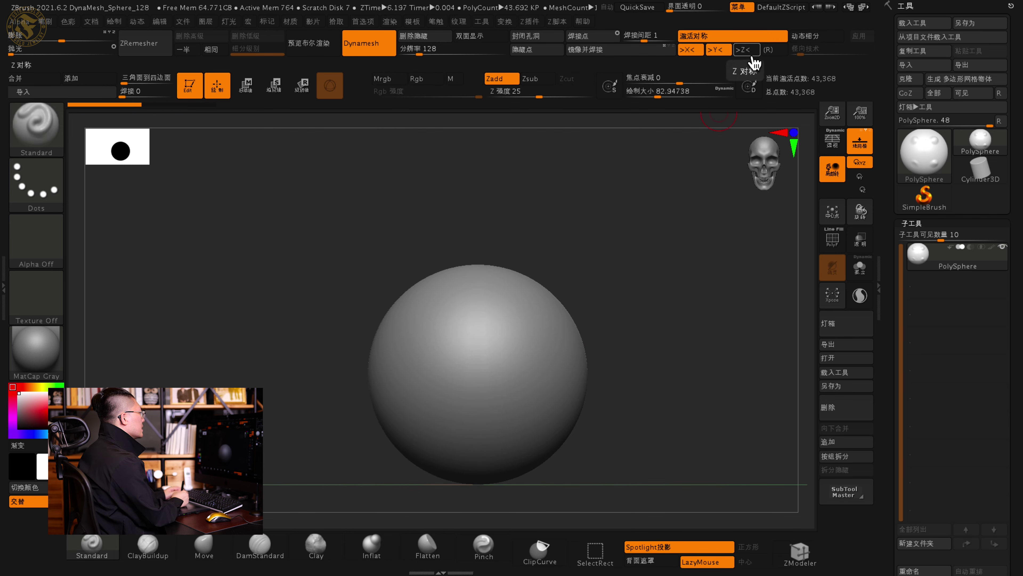
click(755, 62)
mouse_move(571, 297)
mouse_down()
mouse_move(536, 321)
mouse_move(487, 315)
mouse_move(504, 334)
mouse_up()
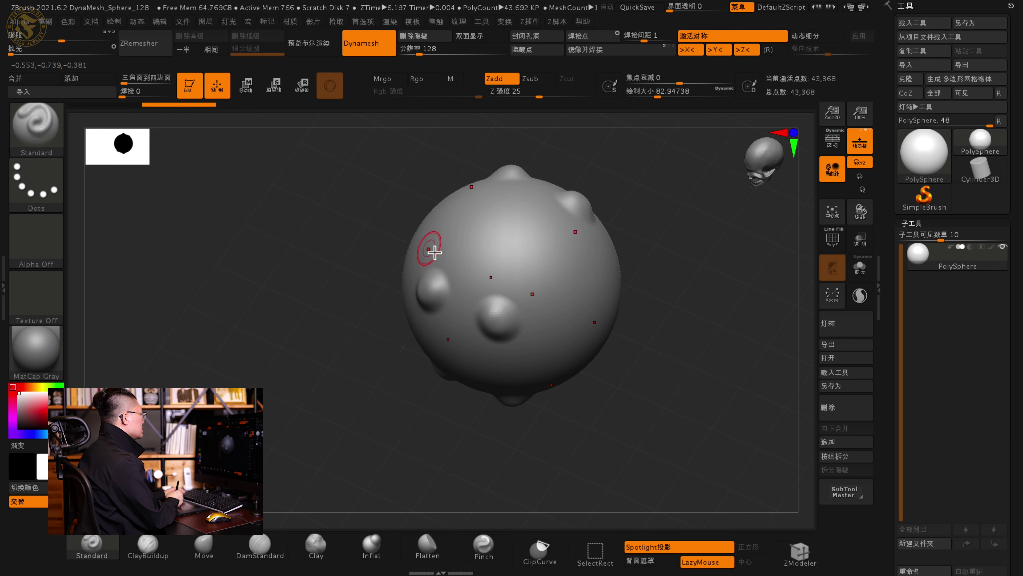
mouse_move(480, 308)
right_down()
mouse_move(502, 286)
mouse_move(424, 293)
right_up()
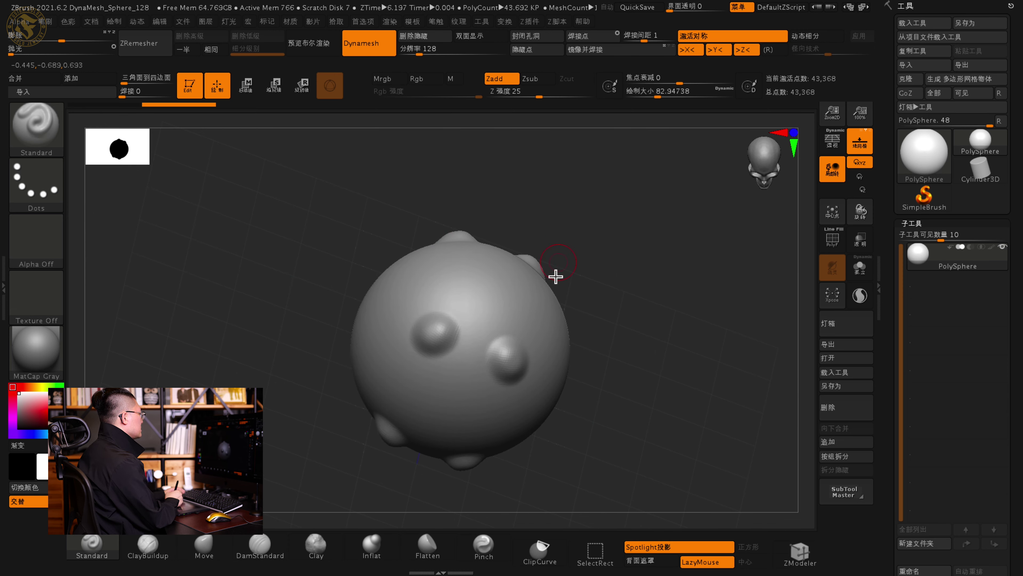
mouse_move(504, 255)
right_down()
mouse_move(457, 291)
mouse_move(542, 281)
mouse_move(525, 283)
right_up()
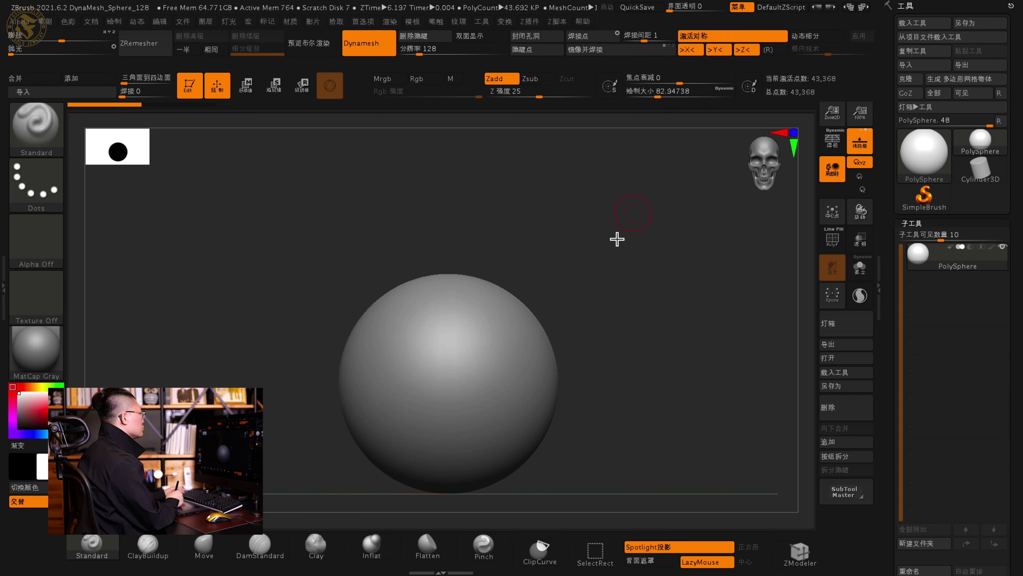
mouse_move(677, 260)
mouse_down()
mouse_move(564, 300)
mouse_move(571, 314)
mouse_up()
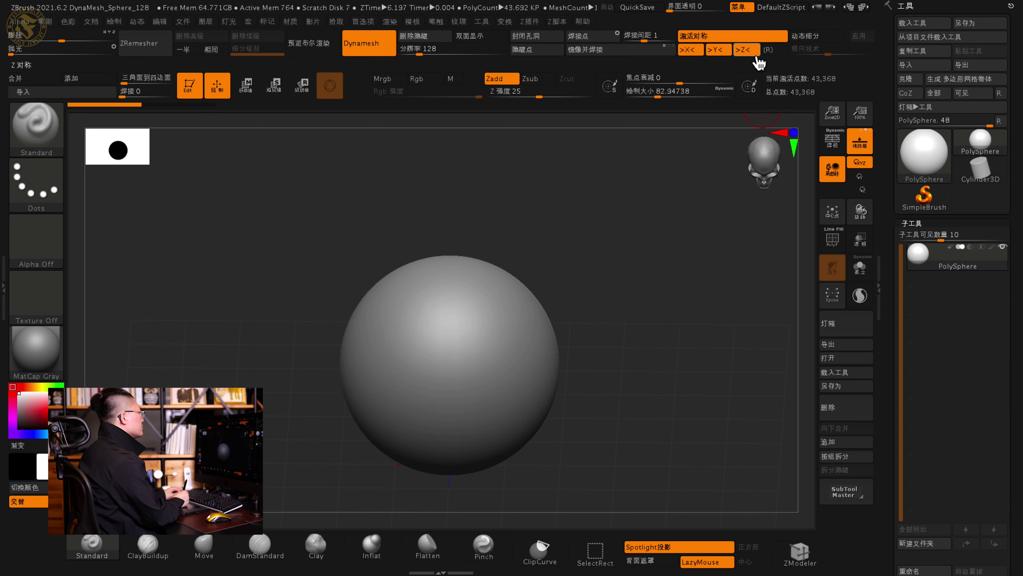
Step: Turn off Z-axis symmetry and reframe the sphere from the front
click(744, 49)
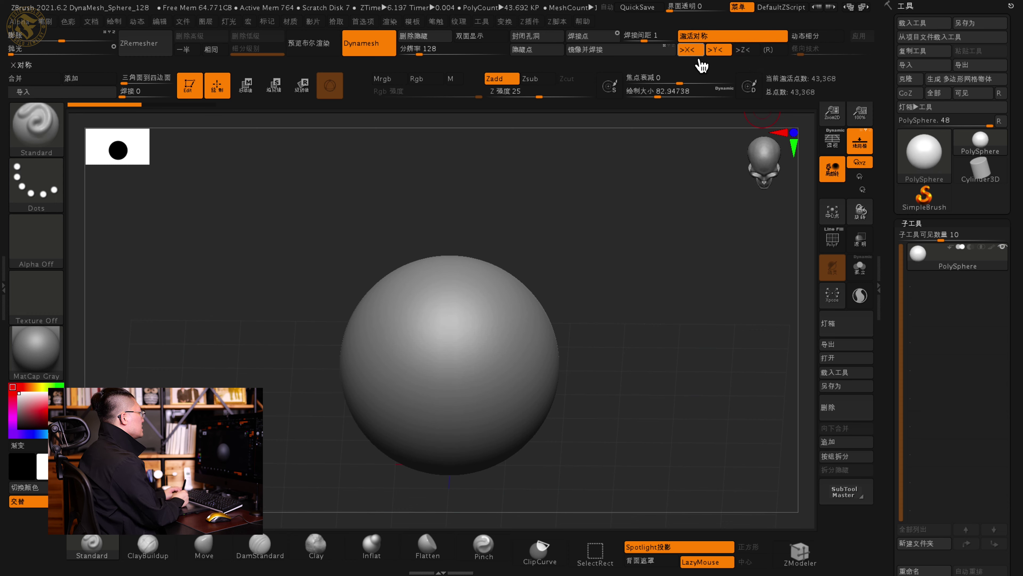
alt+drag(571, 306, 470, 368)
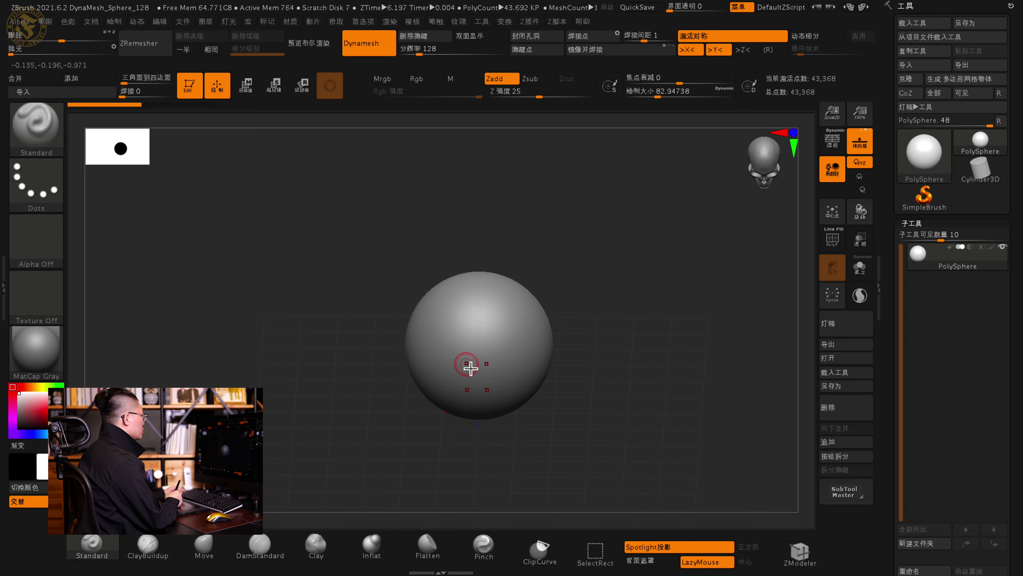
drag(530, 316, 562, 338)
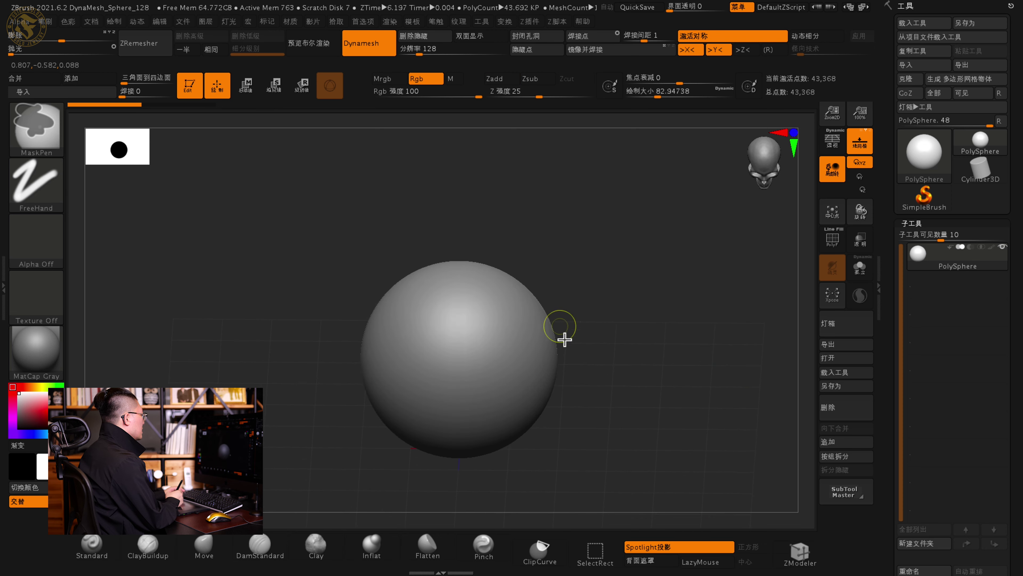
drag(475, 354, 471, 338)
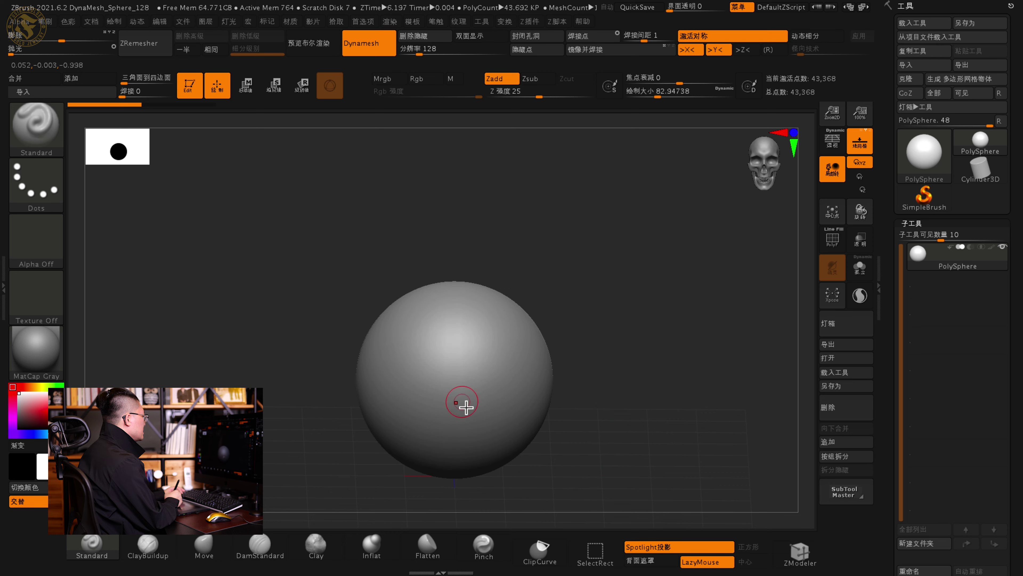
alt+drag(470, 409, 471, 427)
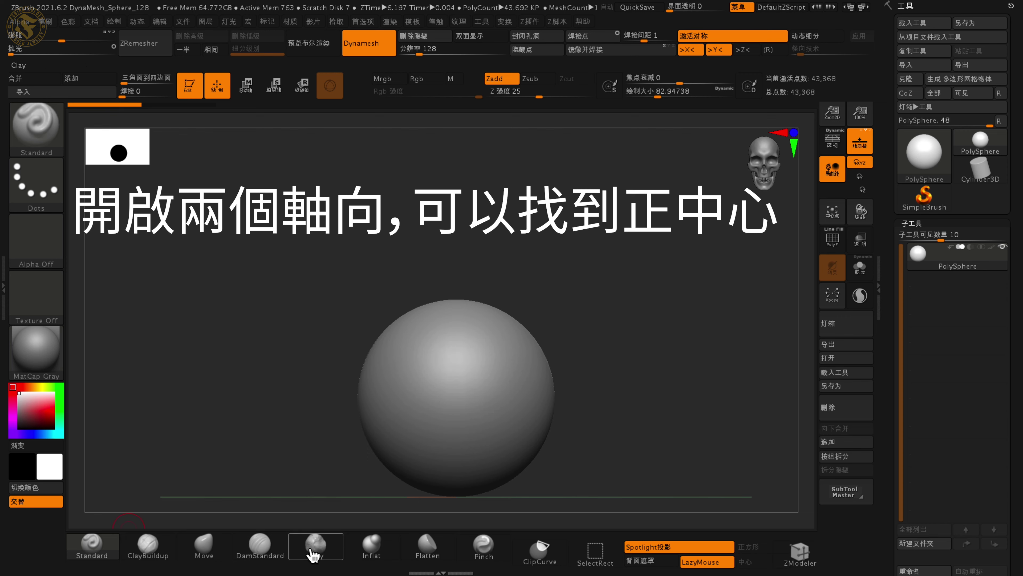
Step: Select the Move brush and raise its Draw Size to about 417
click(208, 558)
alt+drag(548, 383, 479, 342)
key(space)
drag(521, 316, 546, 320)
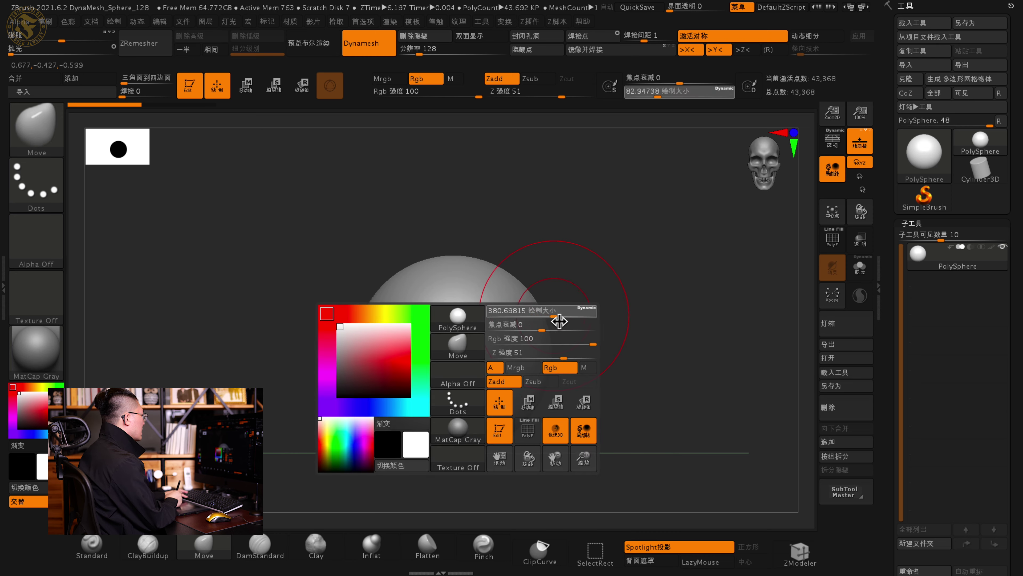
drag(562, 321, 560, 321)
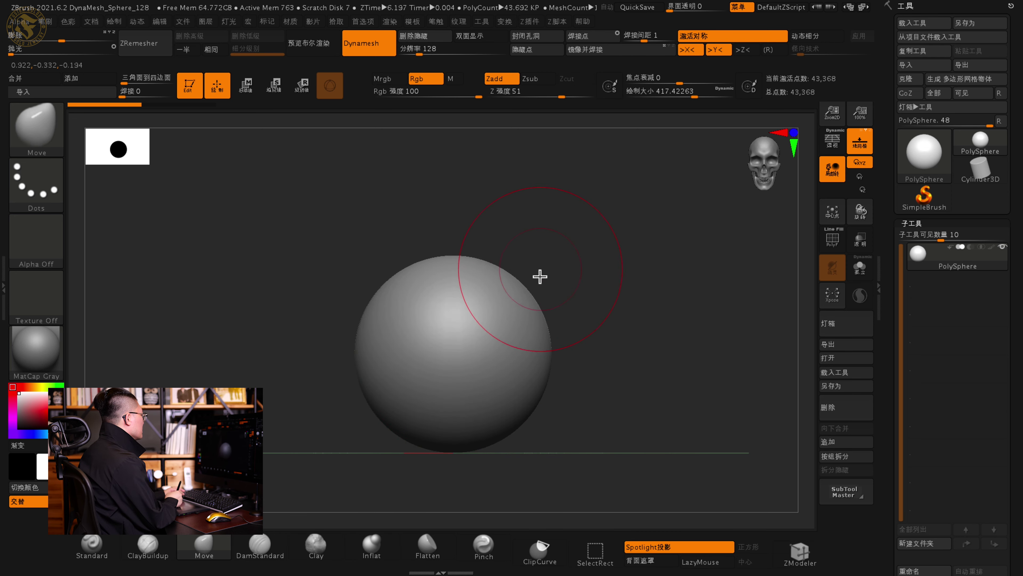
right_drag(539, 276, 527, 284)
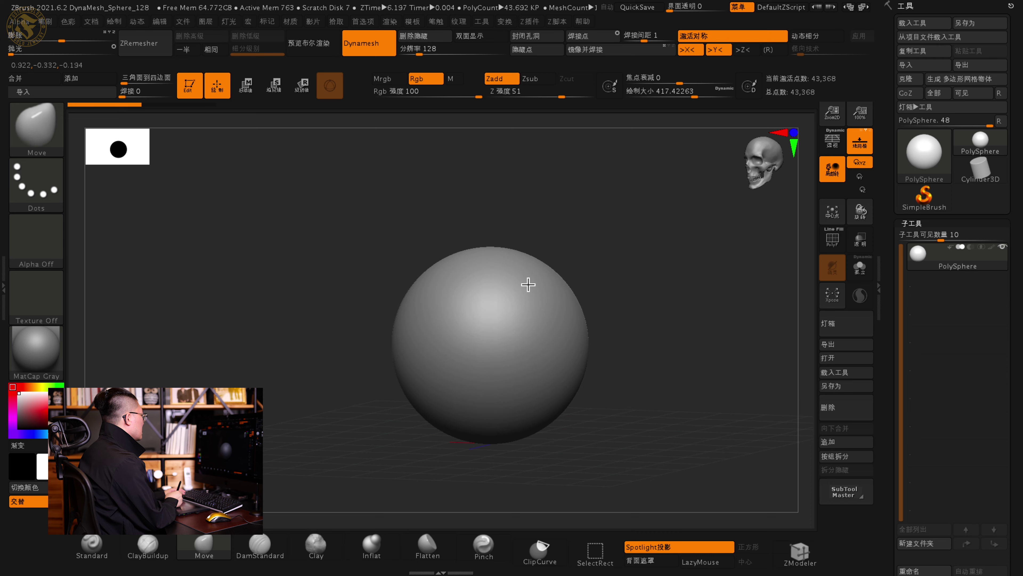
Step: Switch X and Y symmetry off while orbiting the sphere, then back on
click(690, 49)
mouse_move(413, 394)
right_down()
mouse_move(425, 354)
mouse_move(474, 350)
mouse_move(494, 329)
right_up()
right_click(434, 309)
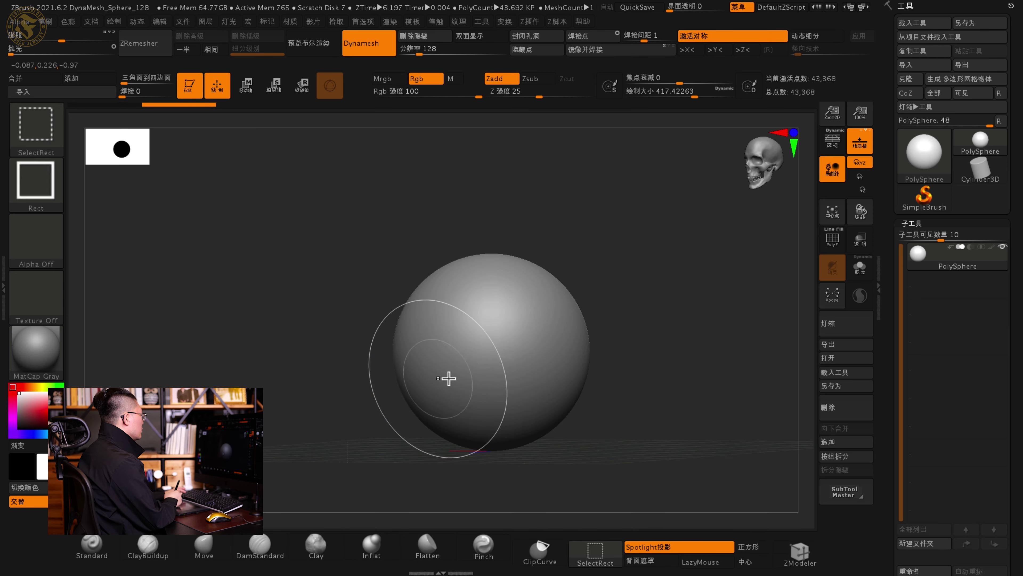
drag(485, 366, 542, 366)
right_drag(542, 366, 457, 386)
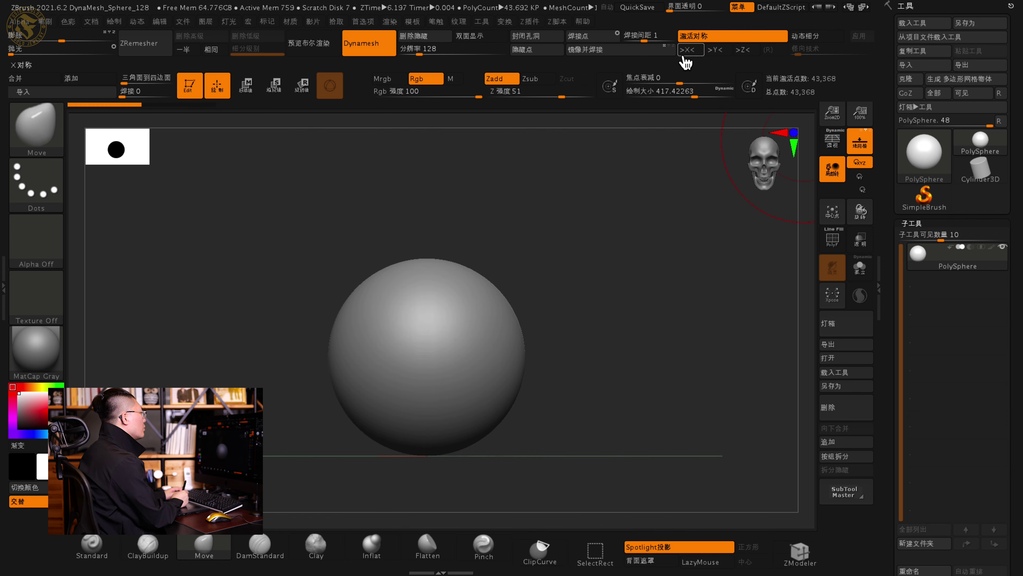
click(700, 52)
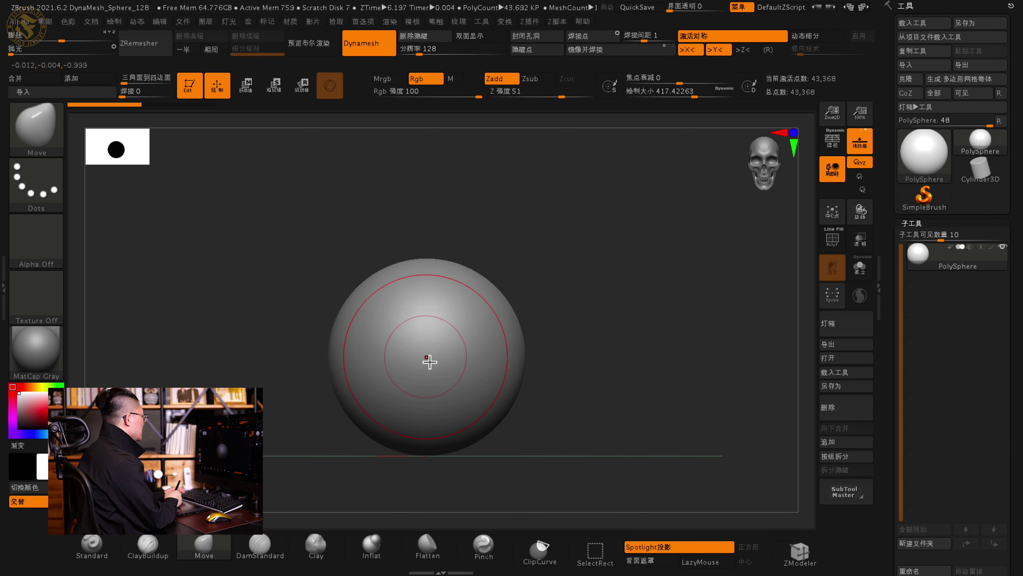
Step: Pull the sphere into a long tapered cone with the Move brush and frame it with F
right_drag(513, 360, 472, 357)
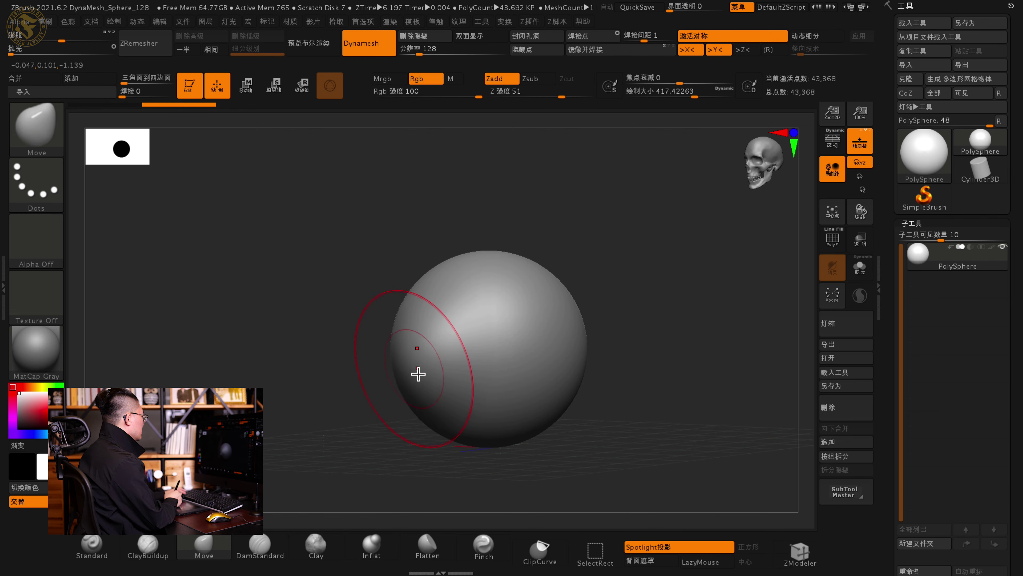
mouse_move(431, 364)
mouse_down()
mouse_move(280, 408)
mouse_move(322, 410)
mouse_up()
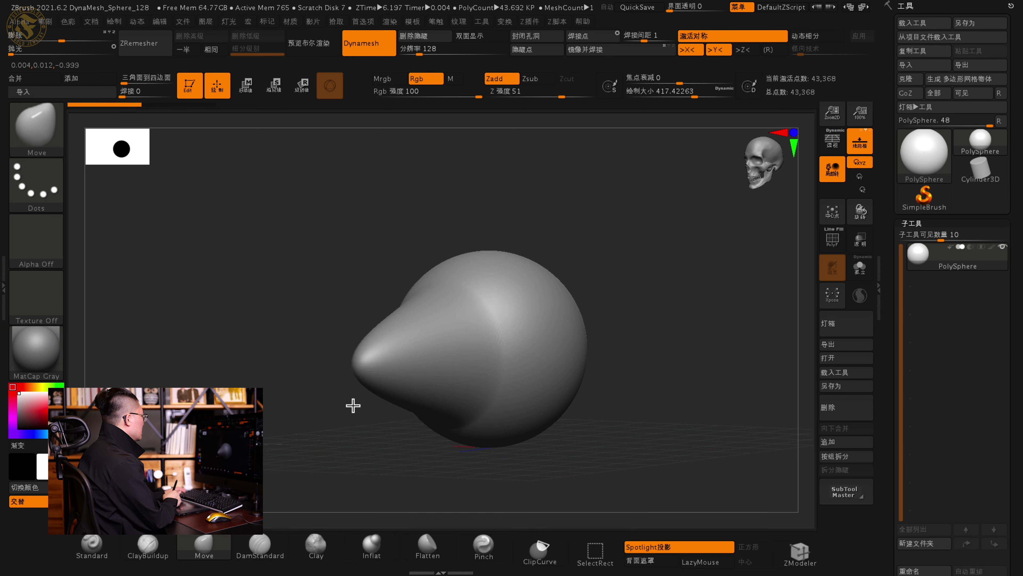
drag(327, 388, 455, 372)
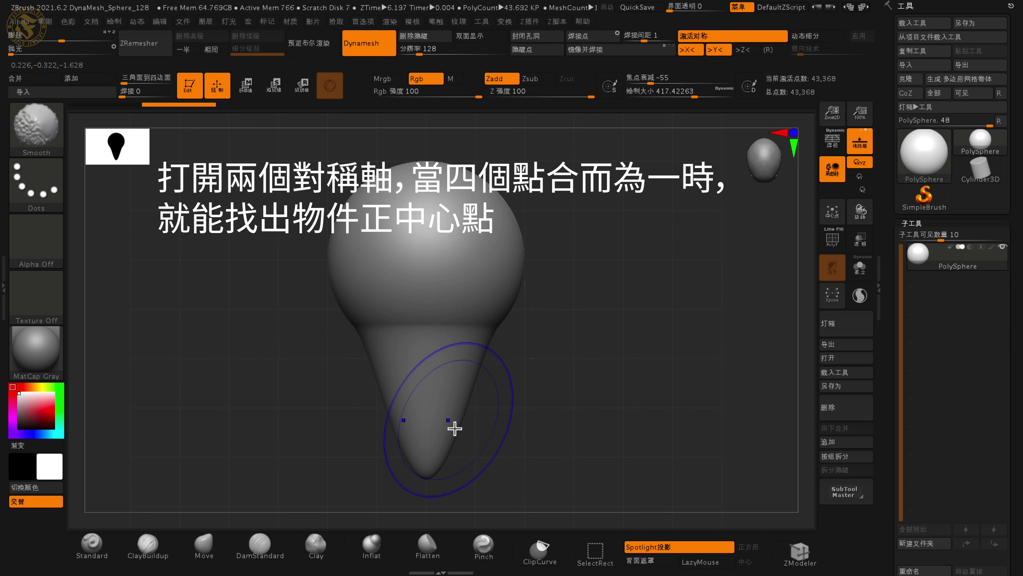
shift+drag(455, 428, 359, 267)
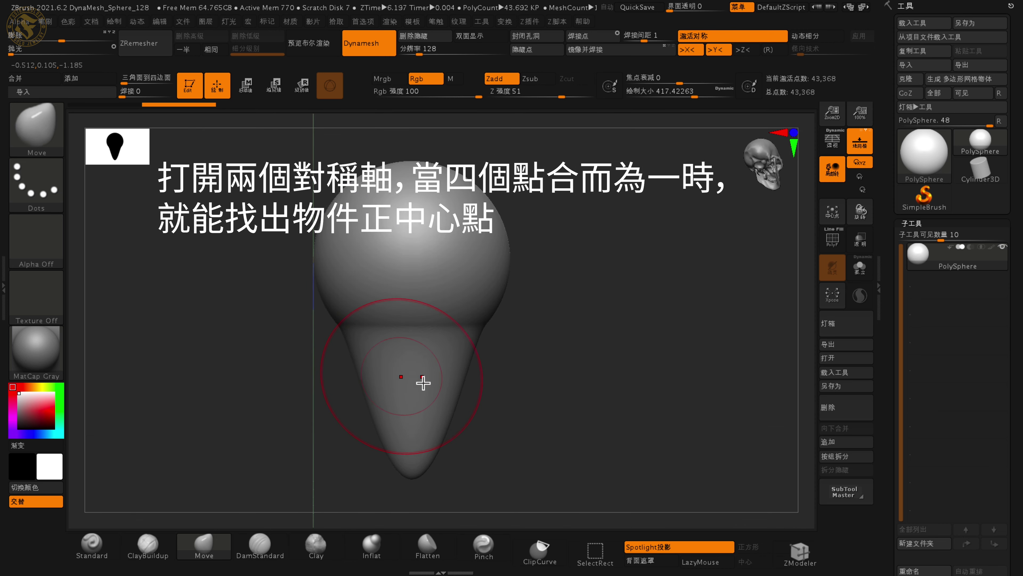
mouse_move(498, 428)
mouse_down()
mouse_move(557, 393)
mouse_move(450, 318)
mouse_move(406, 183)
mouse_move(445, 228)
mouse_move(437, 320)
mouse_up()
key(f)
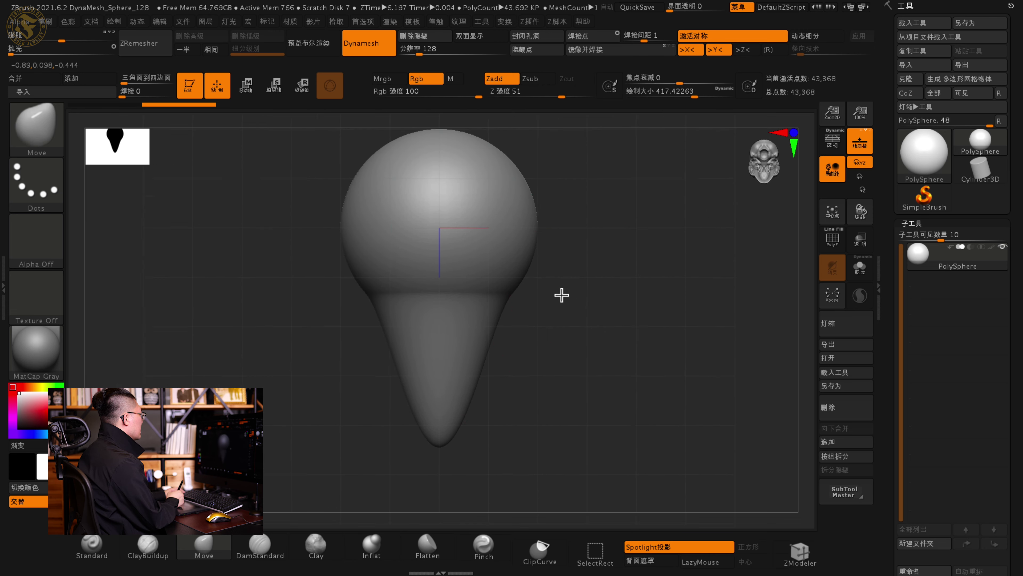
Step: Disable X symmetry and bring up the Transform menu's symmetry settings
click(694, 54)
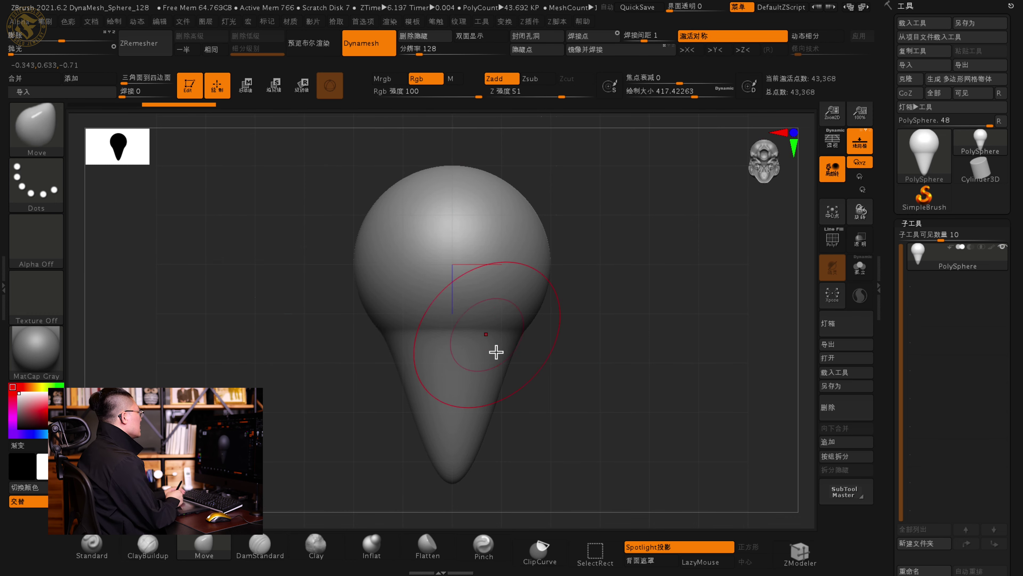
mouse_move(496, 350)
right_down()
mouse_move(515, 331)
mouse_move(469, 324)
right_up()
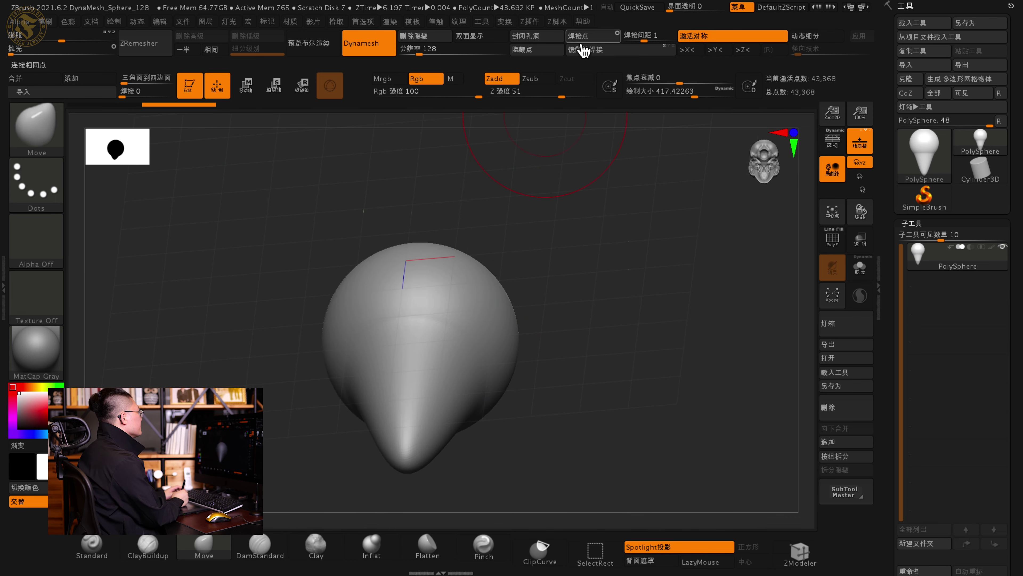
click(536, 25)
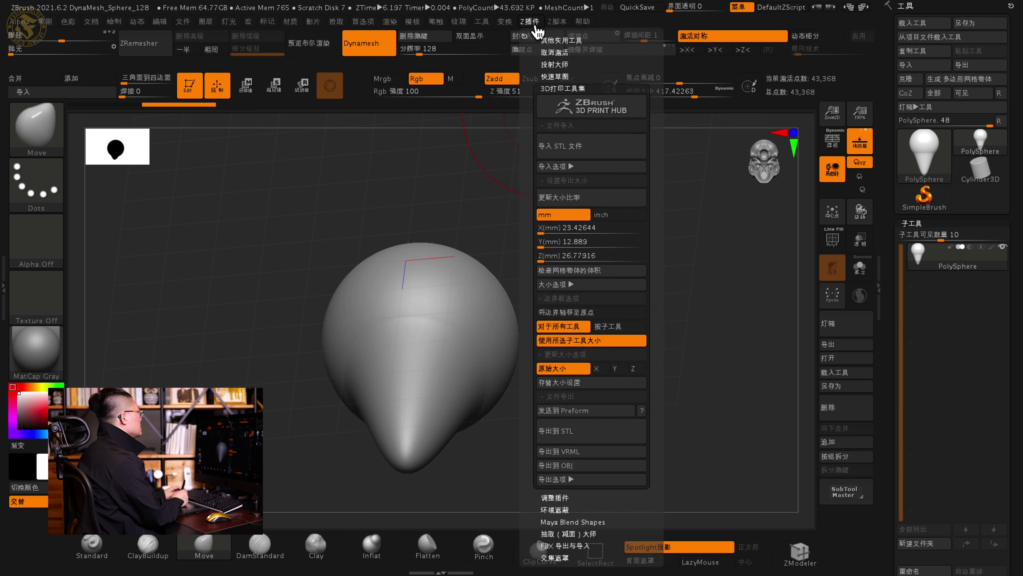
click(505, 30)
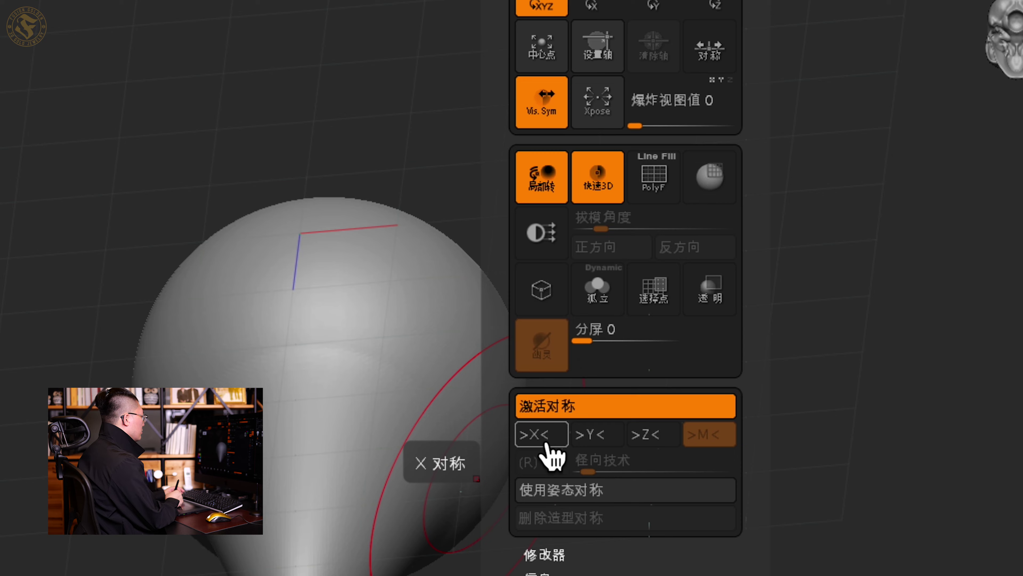
Step: Re-enable X symmetry and activate radial (R) symmetry with RadialCount 8
click(561, 439)
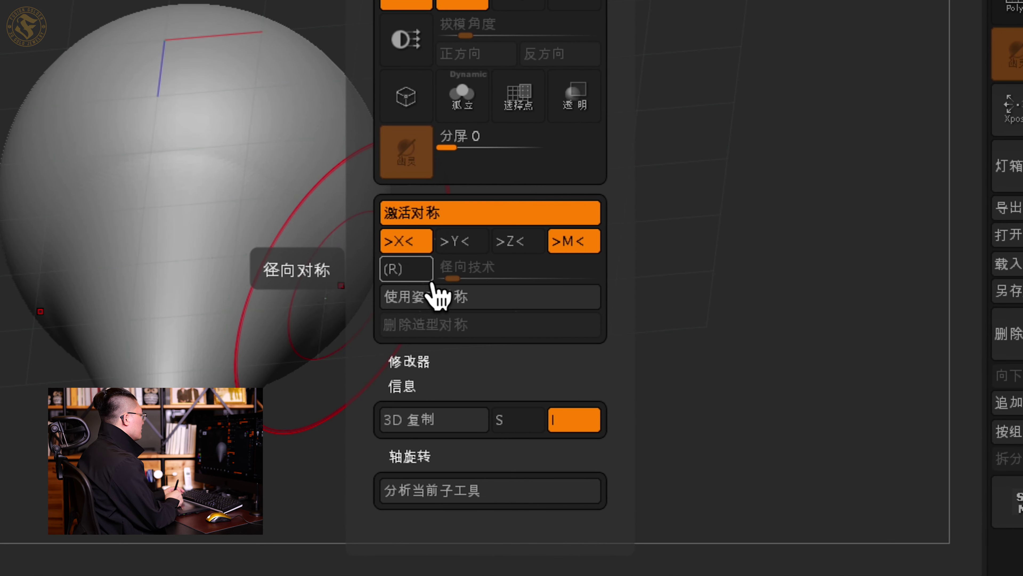
click(430, 278)
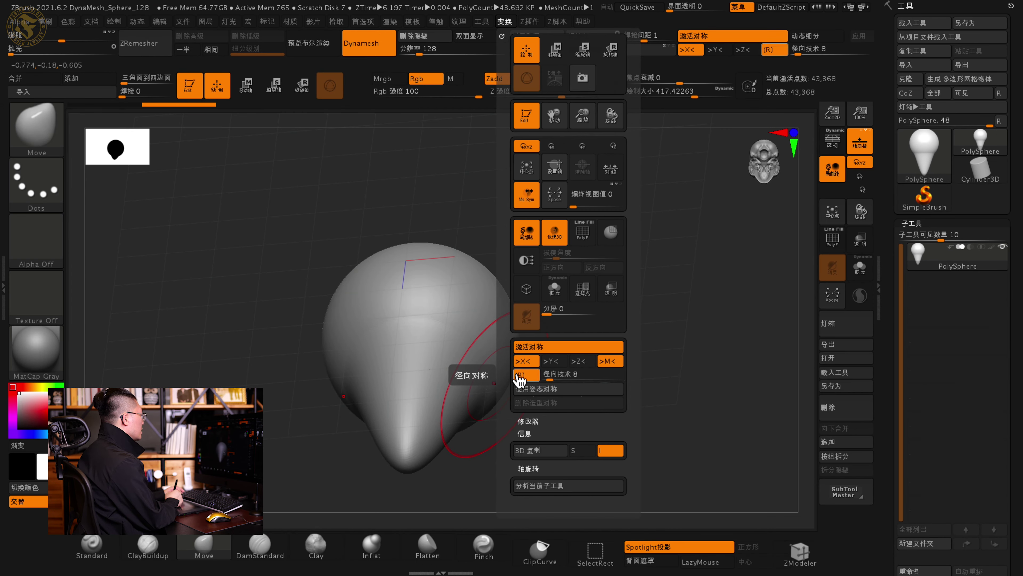
mouse_move(423, 320)
mouse_down()
mouse_move(411, 281)
mouse_move(445, 308)
mouse_up()
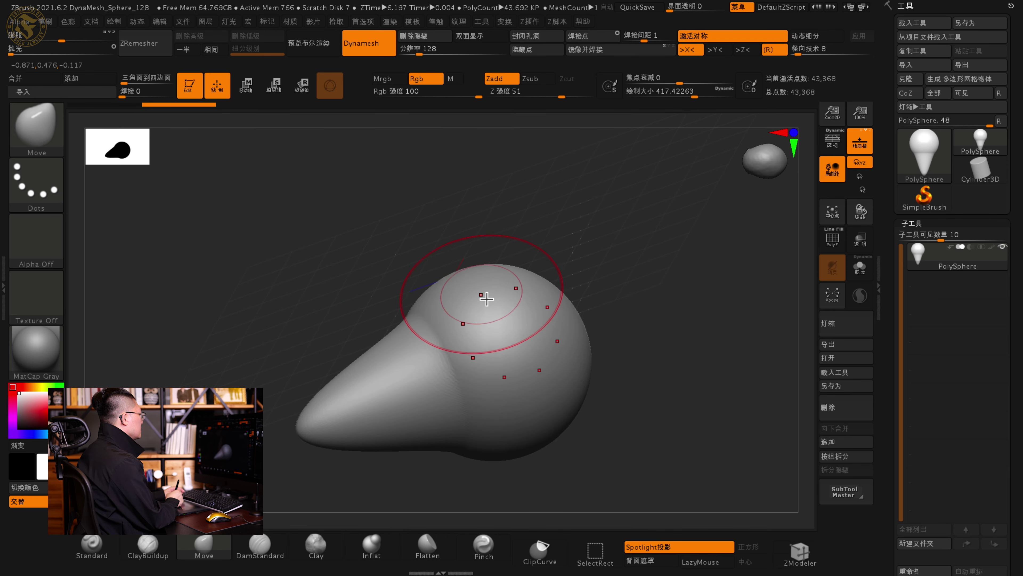
Step: Orbit the teardrop to inspect the radial symmetry markers, then add Y symmetry
mouse_move(479, 297)
right_down()
mouse_move(507, 307)
mouse_move(444, 349)
mouse_move(461, 332)
mouse_move(450, 316)
right_up()
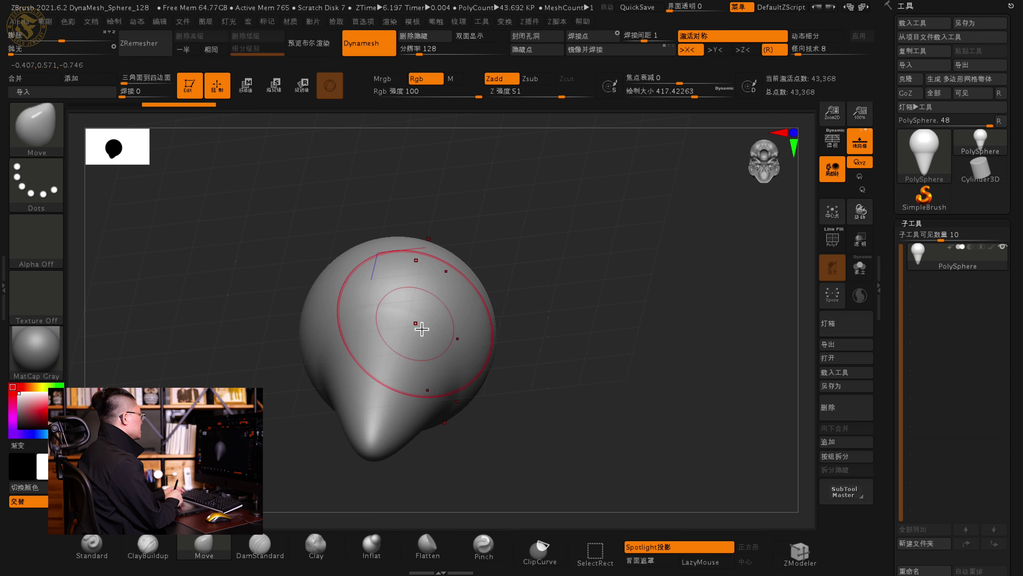
mouse_move(398, 413)
right_down()
mouse_move(460, 338)
mouse_move(477, 335)
mouse_move(448, 341)
right_up()
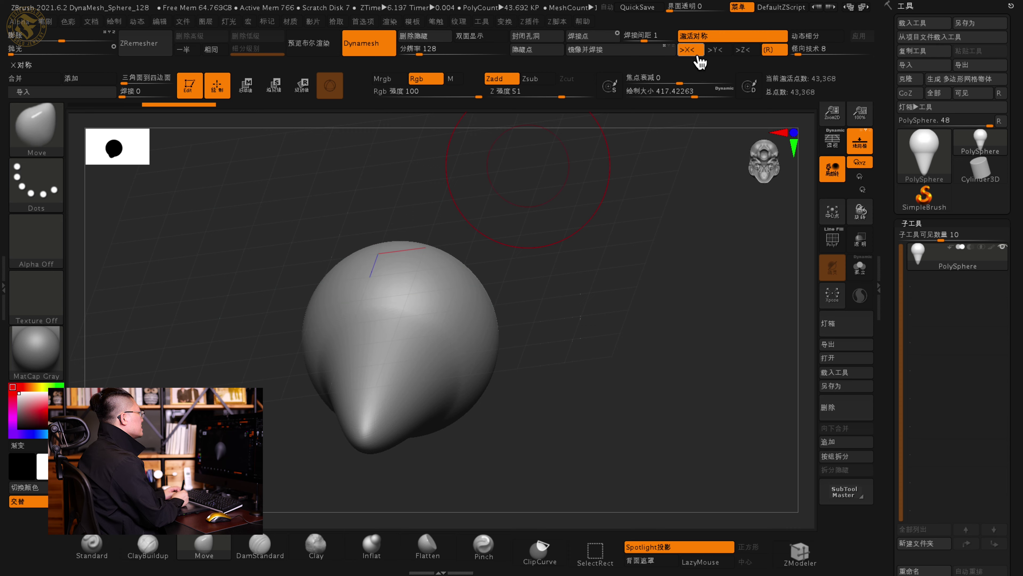
click(718, 50)
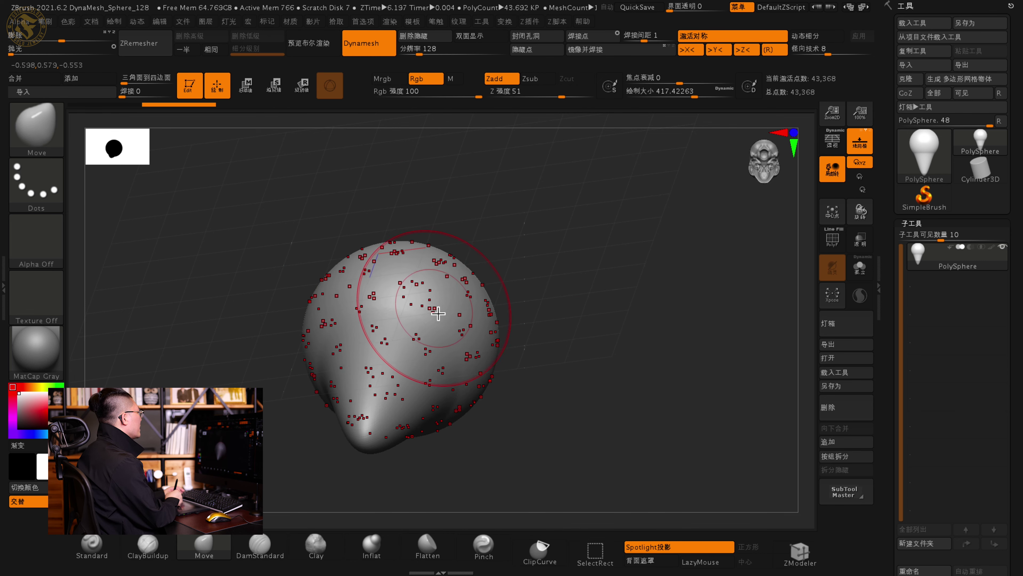
Step: Reduce symmetry to the Z axis alone with radial 8 and select the ClayBuildup brush
click(718, 54)
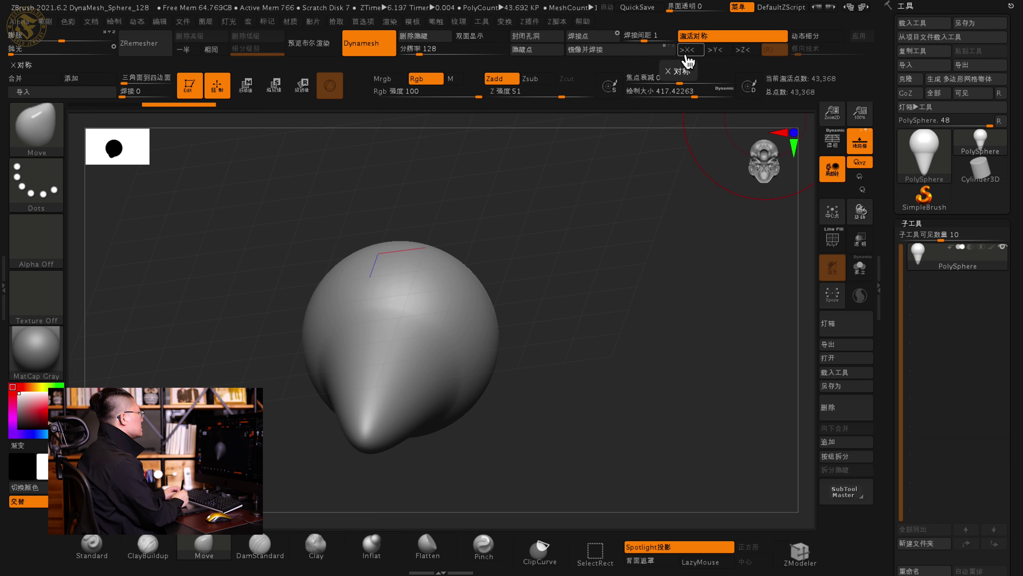
click(721, 50)
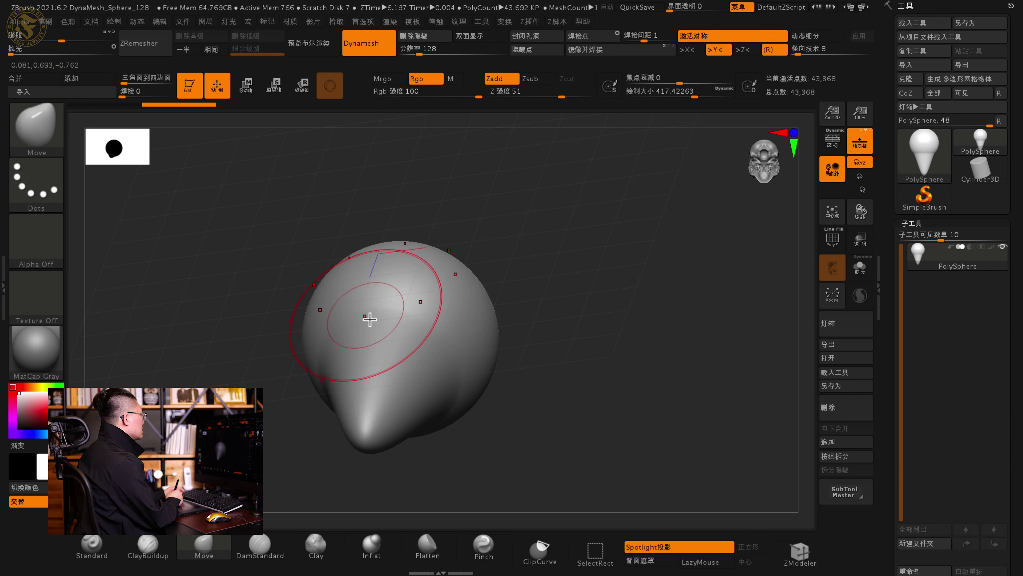
click(743, 50)
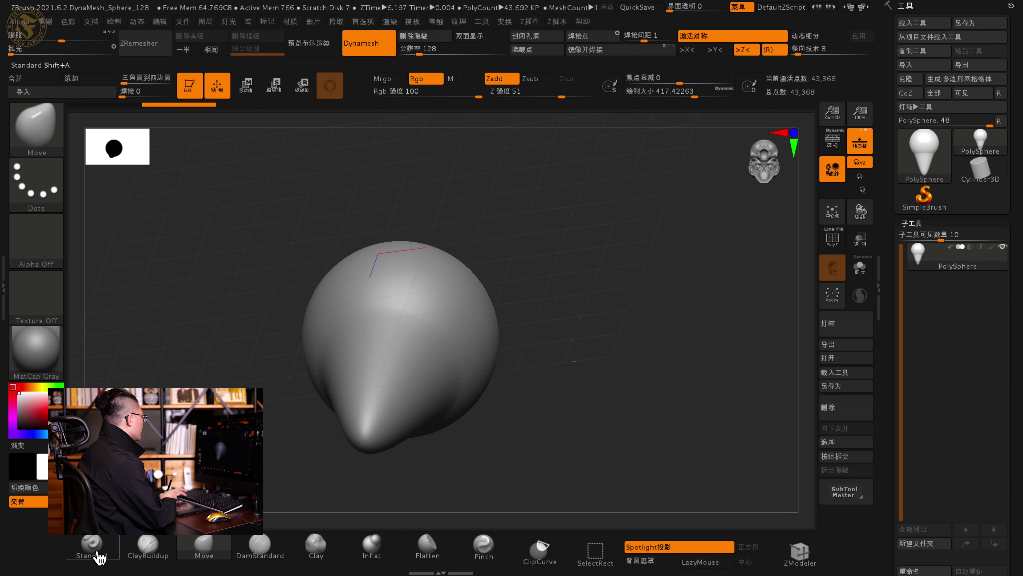
click(148, 546)
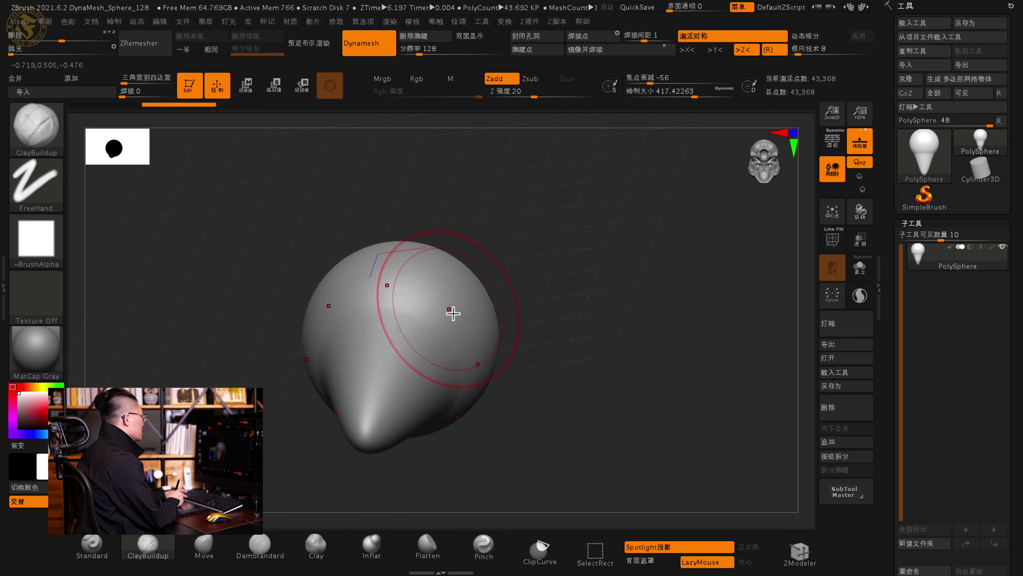
Step: Shrink the brush size and orbit to inspect the sculpted rings
key(space)
mouse_move(453, 307)
mouse_down()
mouse_move(415, 318)
mouse_move(487, 288)
mouse_move(471, 339)
mouse_move(447, 318)
mouse_move(496, 412)
mouse_up()
scroll(331, 304, up, 2)
mouse_move(497, 413)
right_down()
mouse_move(463, 363)
mouse_move(411, 331)
mouse_move(452, 313)
right_up()
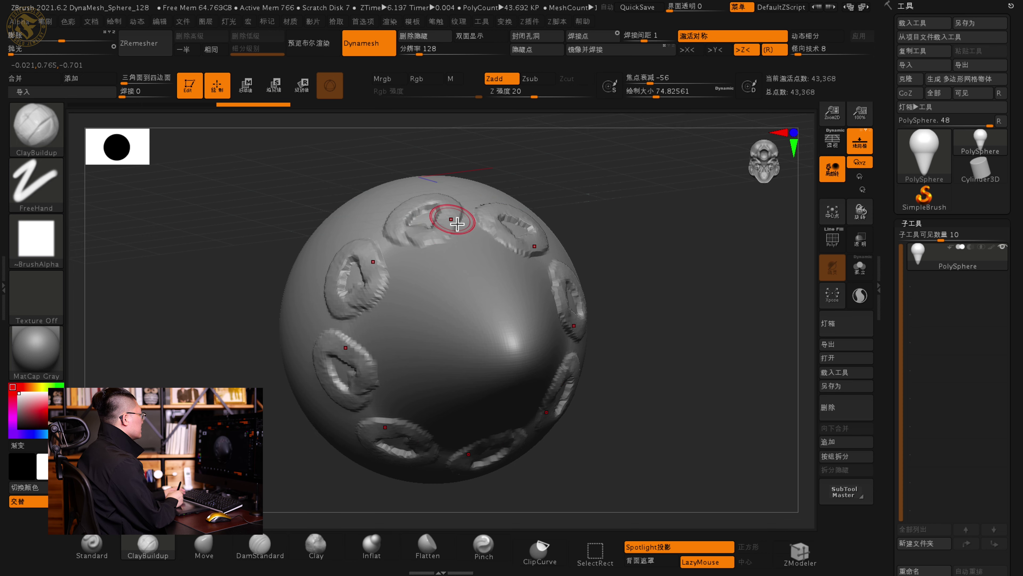
Step: Undo twice to restore the smooth pear shape and rotate it to face front
key(ctrl+z)
key(ctrl+z)
key(ctrl+z)
key(ctrl+z)
key(ctrl+z)
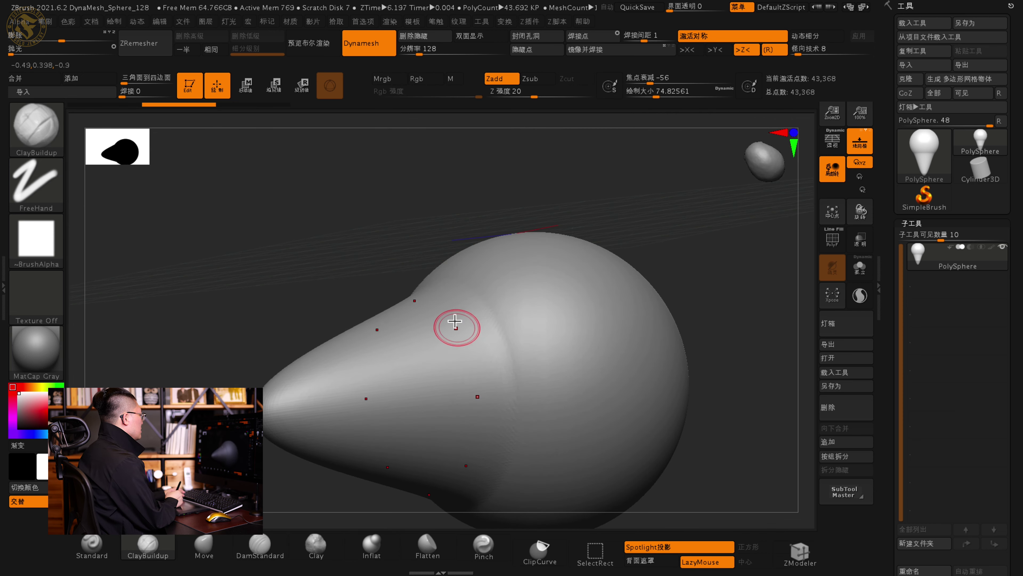
key(ctrl+z)
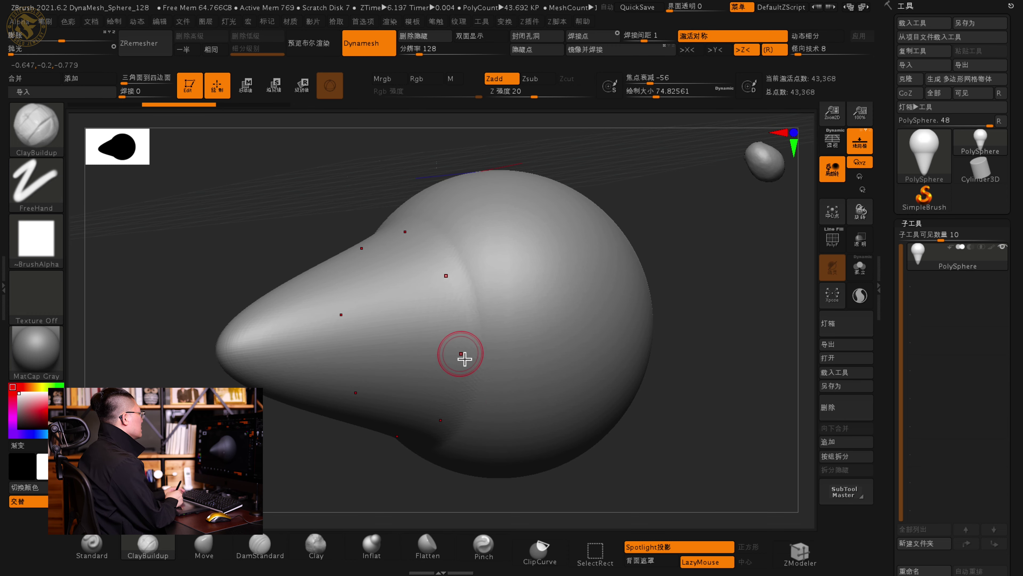
mouse_move(468, 240)
right_down()
mouse_move(441, 279)
mouse_move(468, 299)
right_up()
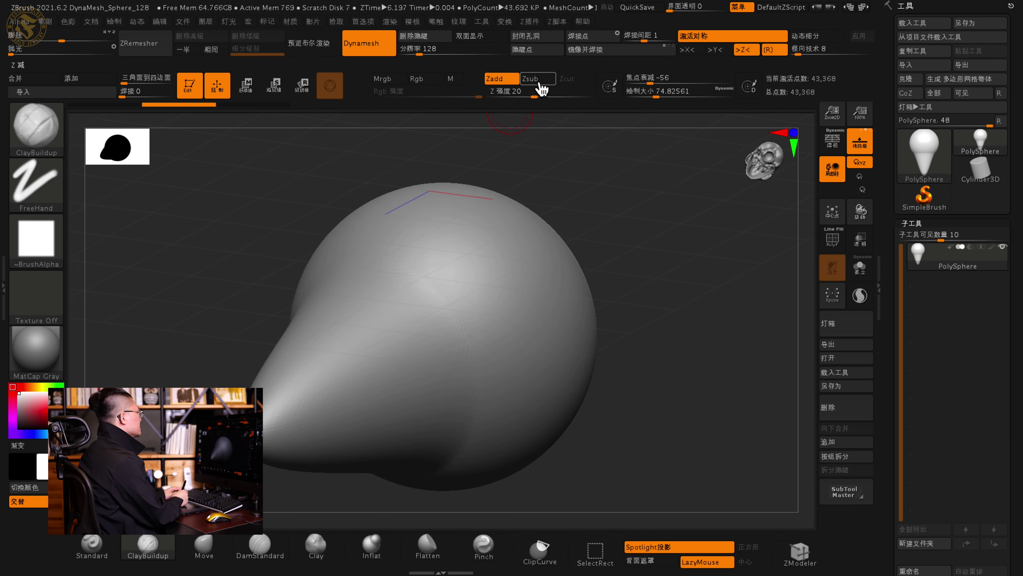
Step: Raise the Transform radial symmetry count to 100
click(505, 21)
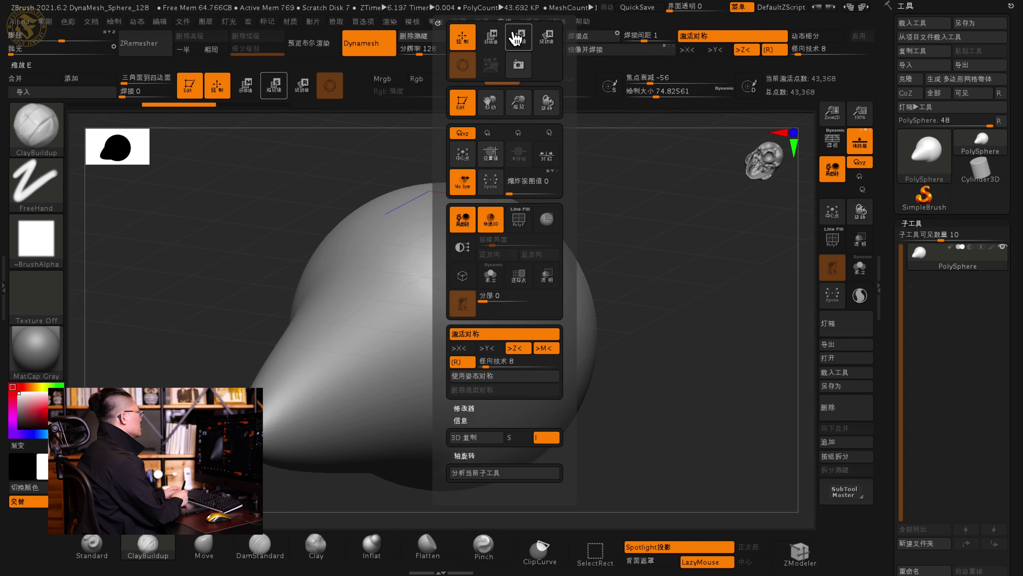
click(505, 21)
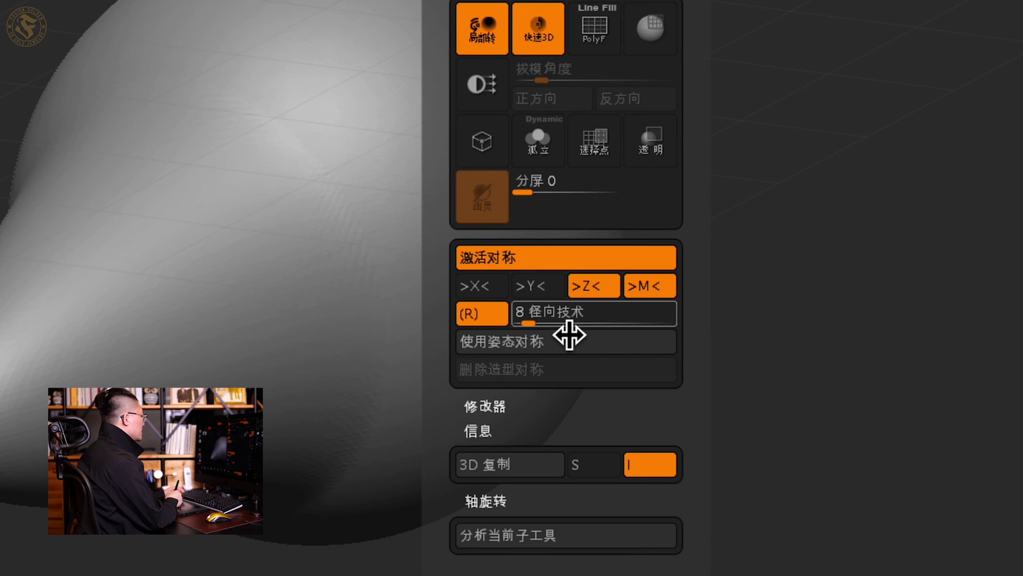
drag(543, 327, 715, 334)
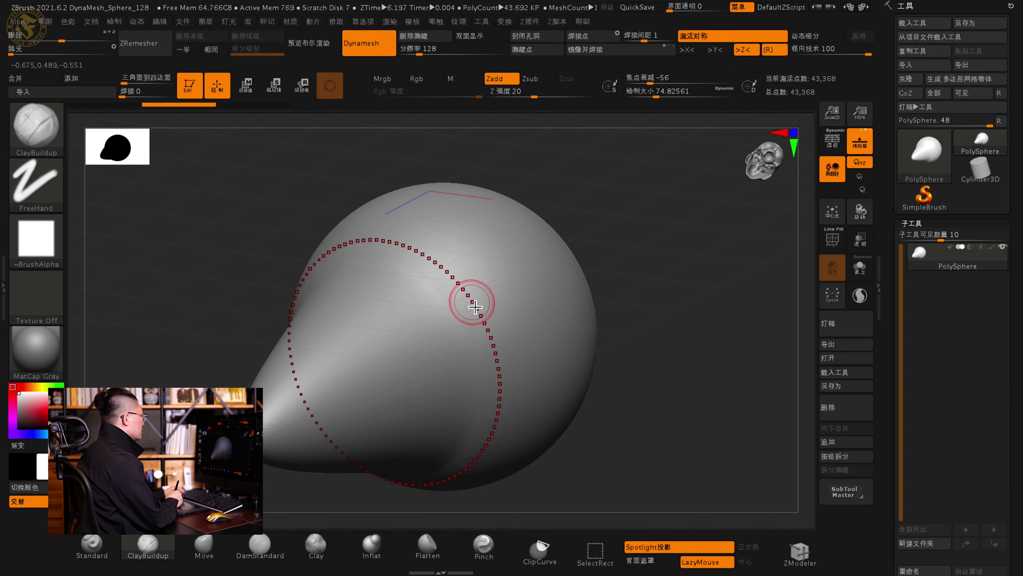
Step: Lower Draw Size to about 38.7 and stroke a ClayBuildup ring around the sphere
key(ctrl)
key(space)
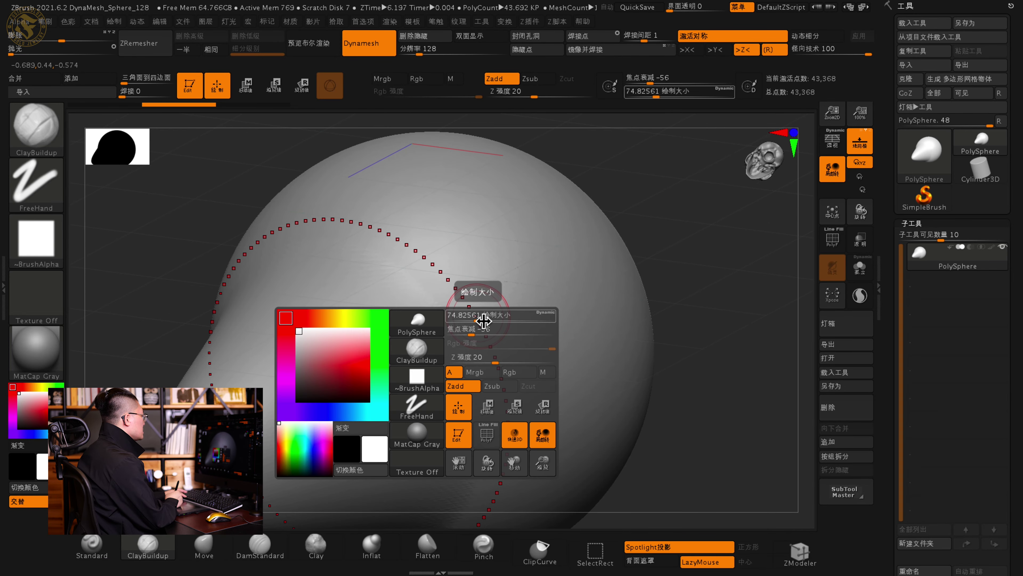
drag(477, 325, 504, 355)
drag(466, 314, 475, 356)
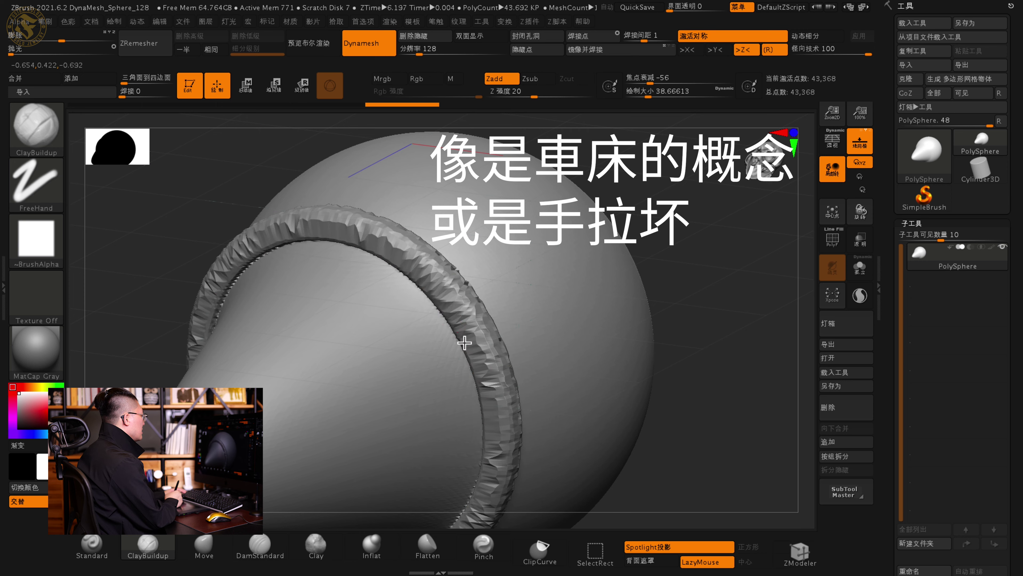
Step: Smooth the ClayBuildup ring around the neck, viewed side-on
mouse_move(589, 338)
right_down()
mouse_move(531, 236)
mouse_move(502, 309)
mouse_move(486, 315)
right_up()
mouse_move(480, 359)
shift+mouse_down()
mouse_move(445, 354)
mouse_move(434, 297)
shift+mouse_up()
mouse_move(434, 297)
right_down()
mouse_move(450, 267)
mouse_move(424, 275)
right_up()
mouse_move(425, 274)
shift+mouse_down()
mouse_move(434, 292)
mouse_move(481, 284)
mouse_move(469, 293)
shift+mouse_up()
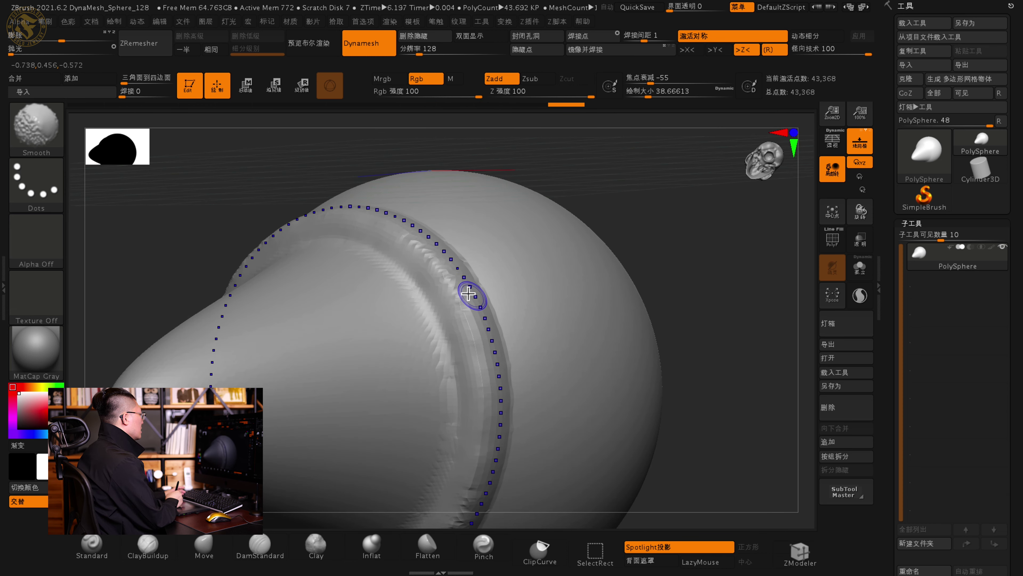
Step: Sculpt a raised ridge with a groove along the ring
key(f)
right_drag(428, 212, 473, 309)
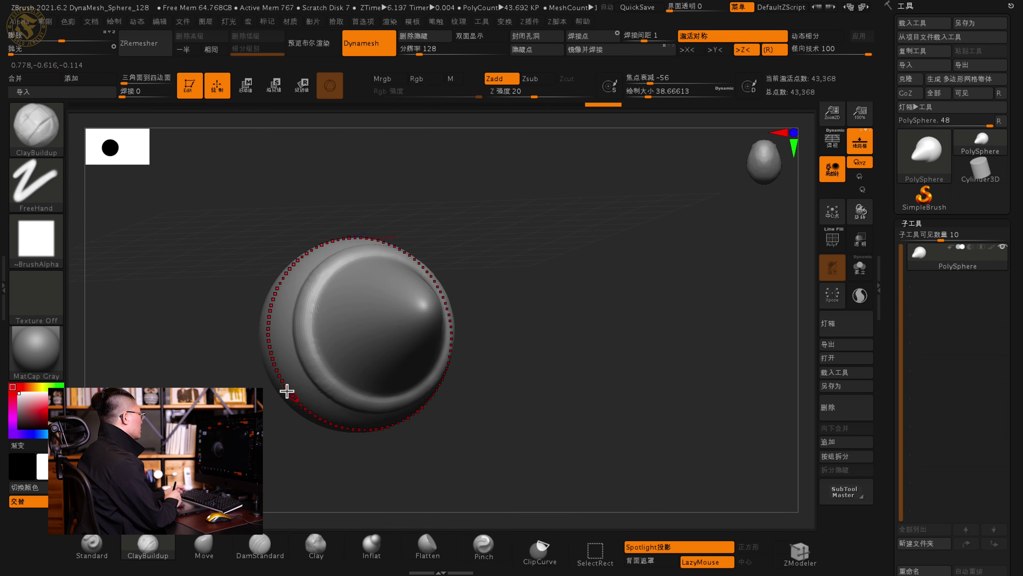
right_drag(501, 297, 457, 334)
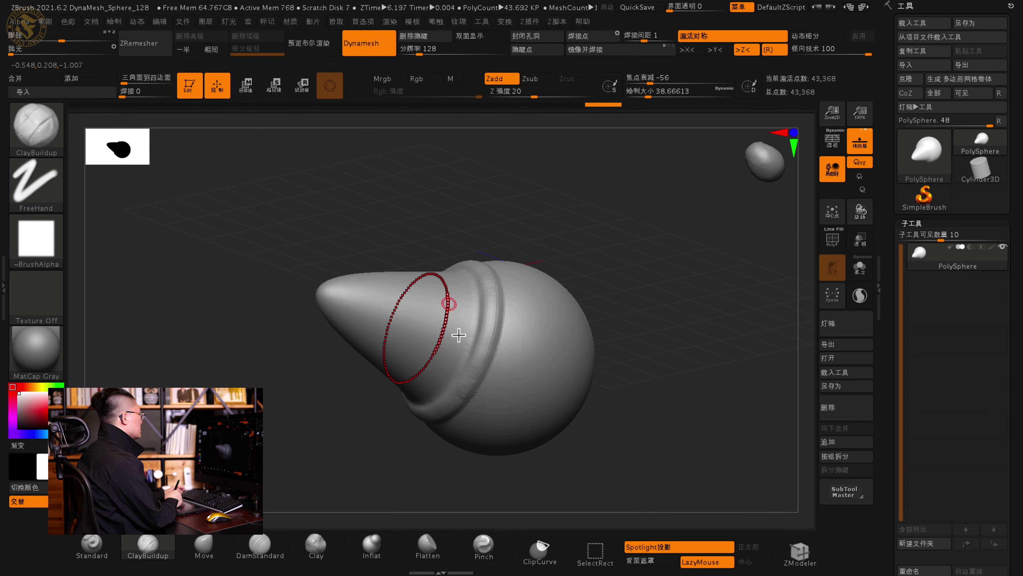
ctrl+right_drag(550, 340, 567, 390)
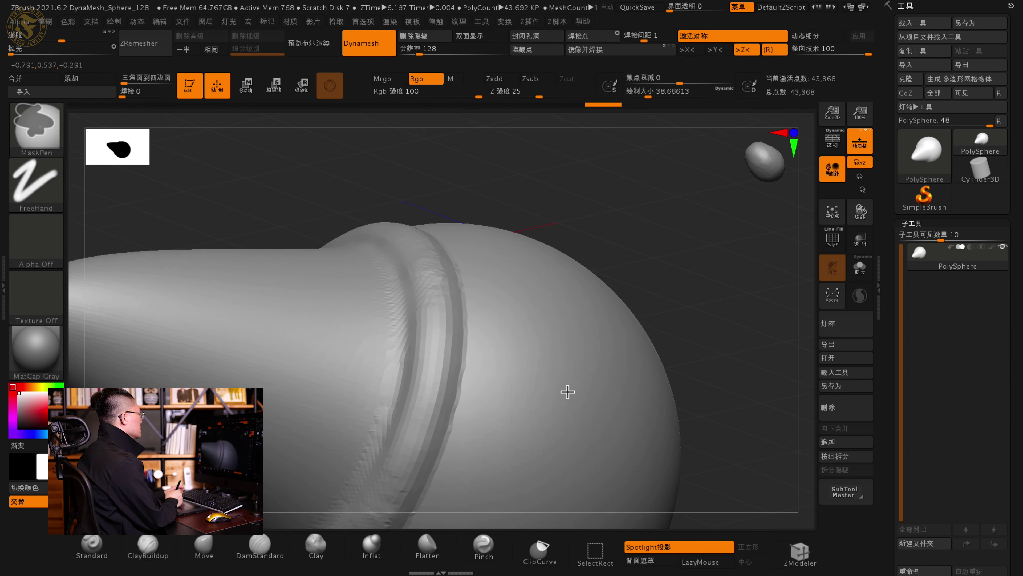
mouse_move(480, 299)
mouse_down()
mouse_move(492, 320)
mouse_move(472, 308)
mouse_up()
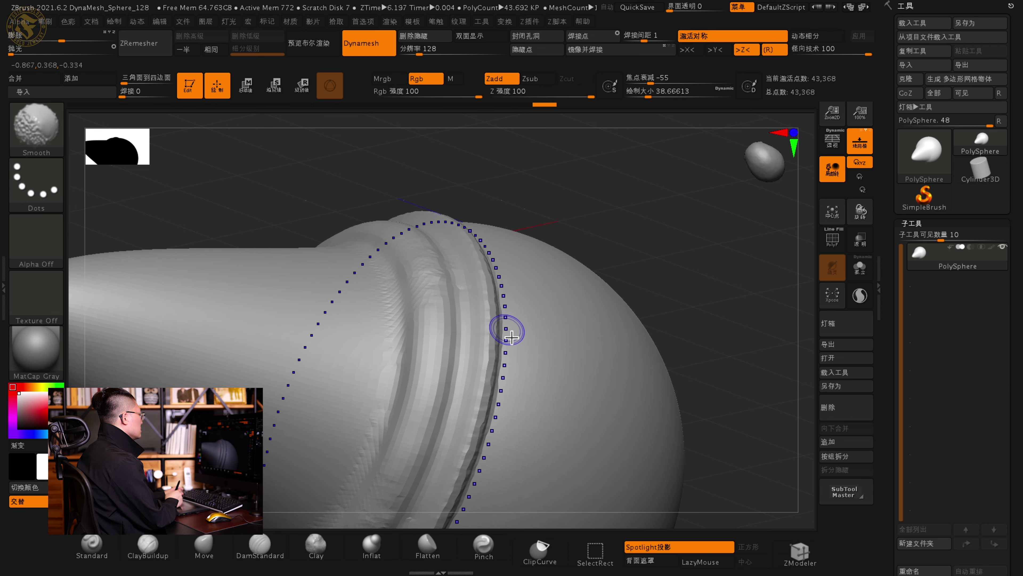
Step: Add further ridge strokes along the ring at the cone base
mouse_move(475, 347)
right_down()
mouse_move(493, 258)
mouse_move(520, 233)
mouse_move(521, 301)
right_up()
key(f)
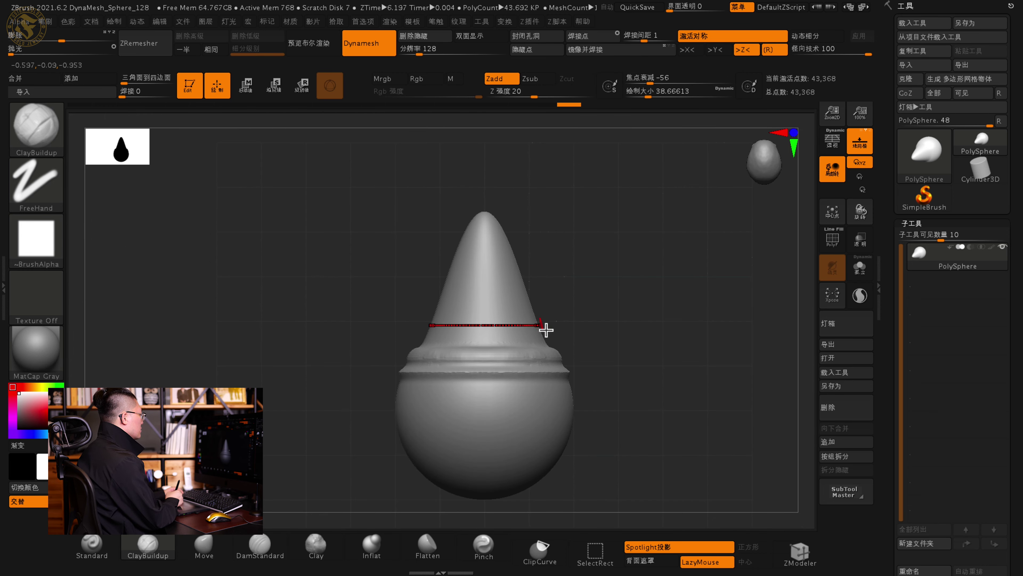
mouse_move(403, 352)
mouse_down()
mouse_move(530, 349)
mouse_move(567, 361)
mouse_up()
alt+right_drag(567, 362, 496, 255)
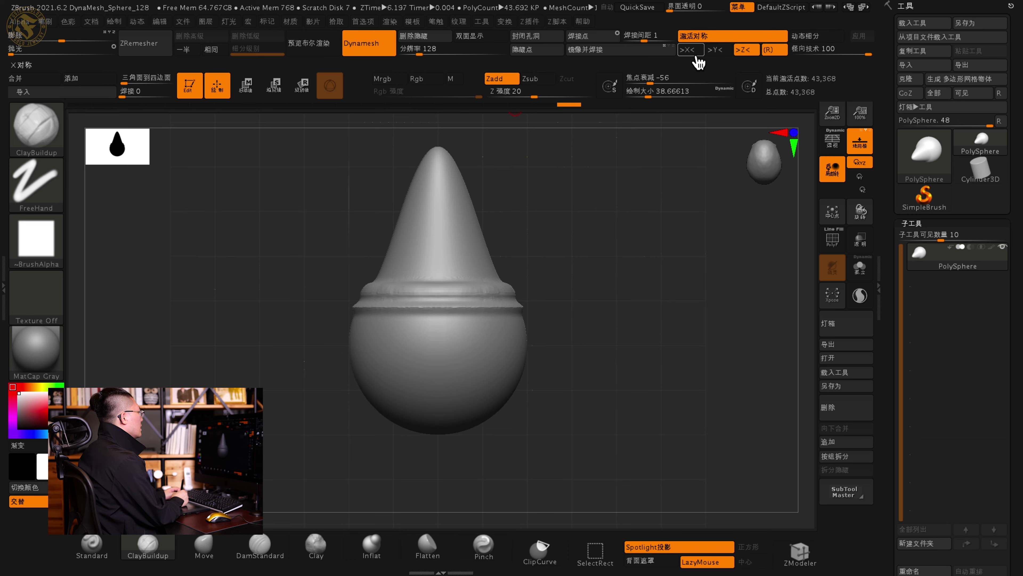
Step: Switch symmetry to the X axis and turn off radial symmetry in Transform
click(690, 50)
click(744, 50)
alt+drag(654, 124, 450, 237)
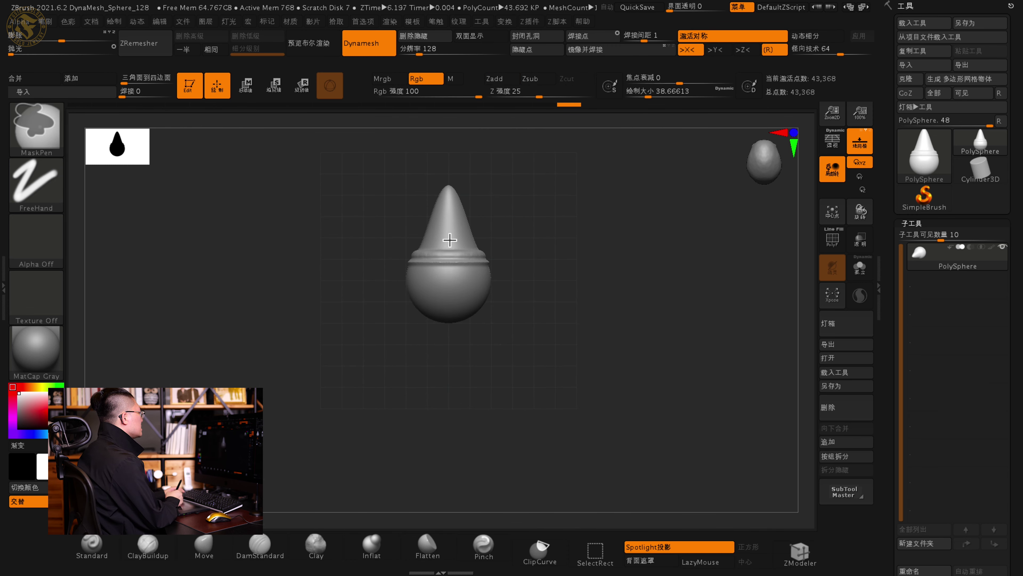
click(505, 22)
click(526, 374)
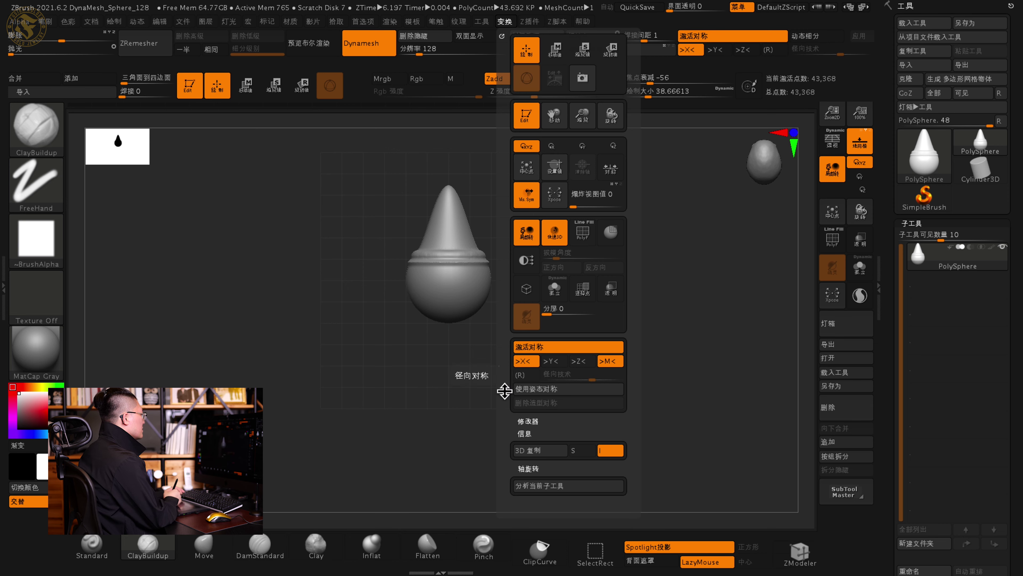
alt+drag(418, 246, 505, 344)
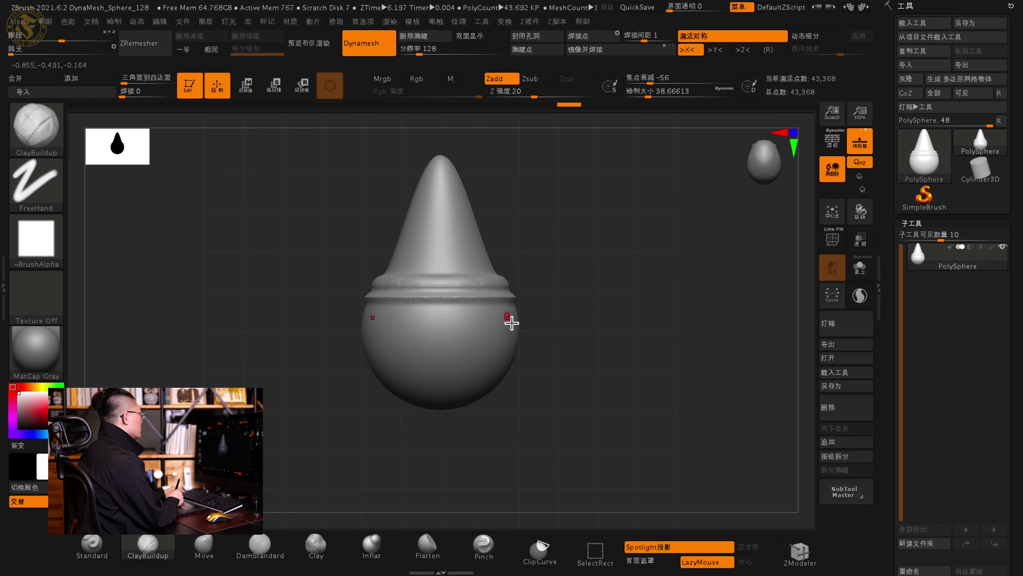
Step: Bring up the move gizmo, undo the accidental stretch, and disable symmetry
click(253, 95)
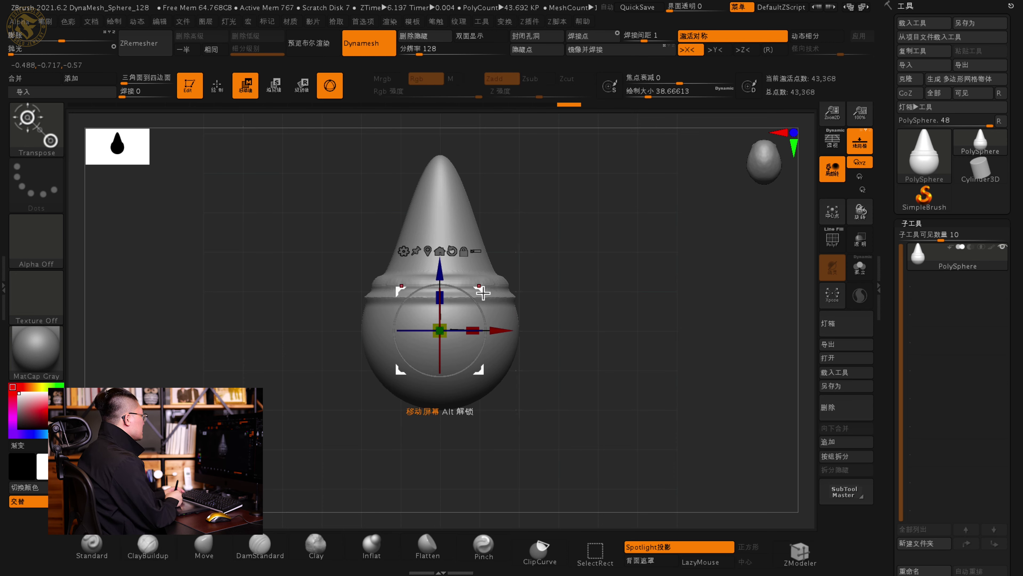
mouse_move(485, 293)
mouse_down()
mouse_move(512, 291)
mouse_move(362, 282)
mouse_move(479, 279)
mouse_move(377, 324)
mouse_move(344, 322)
mouse_move(388, 285)
mouse_move(468, 286)
mouse_move(239, 299)
mouse_move(497, 282)
mouse_move(389, 296)
mouse_move(406, 314)
mouse_up()
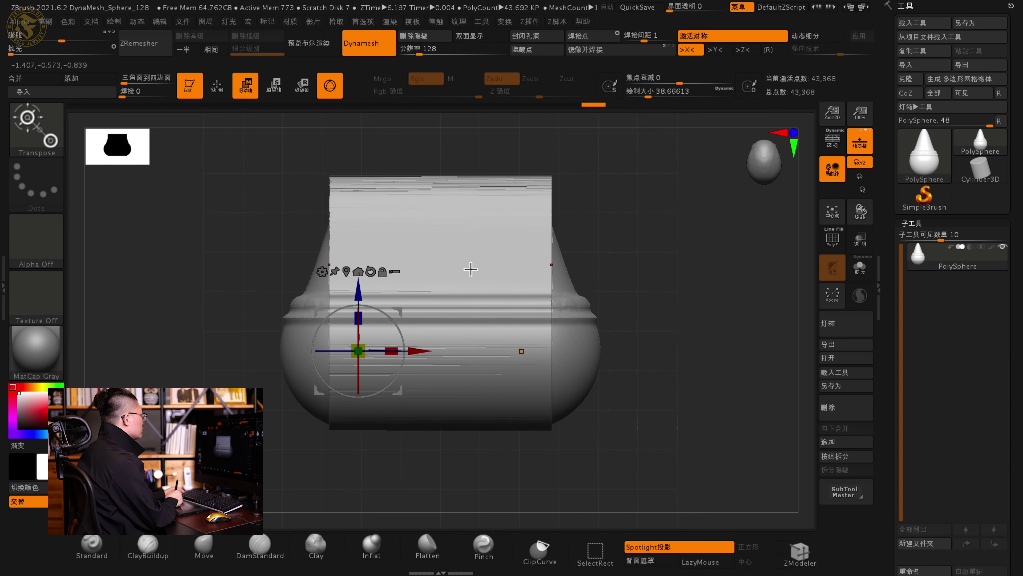
key(ctrl+z)
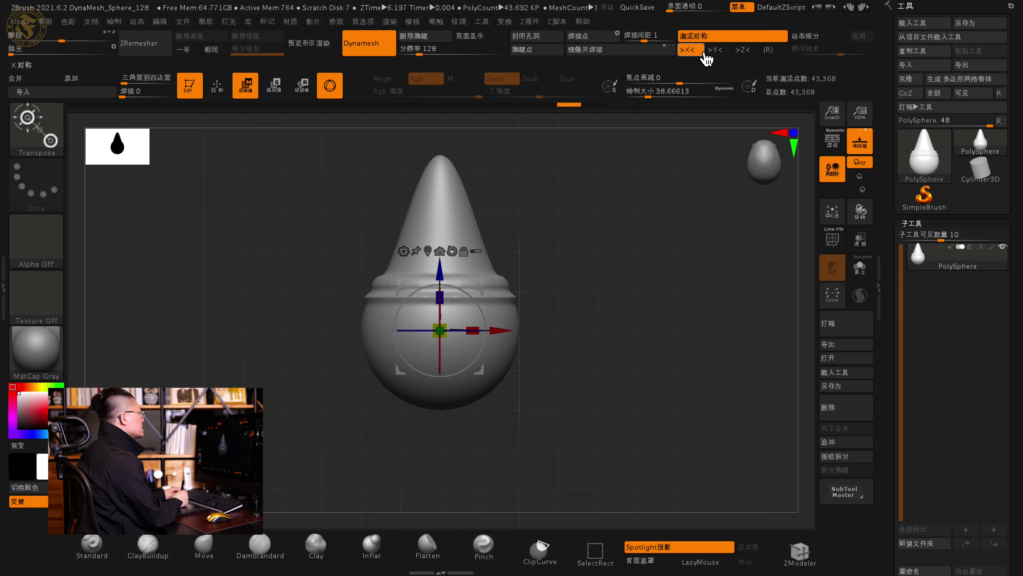
click(723, 41)
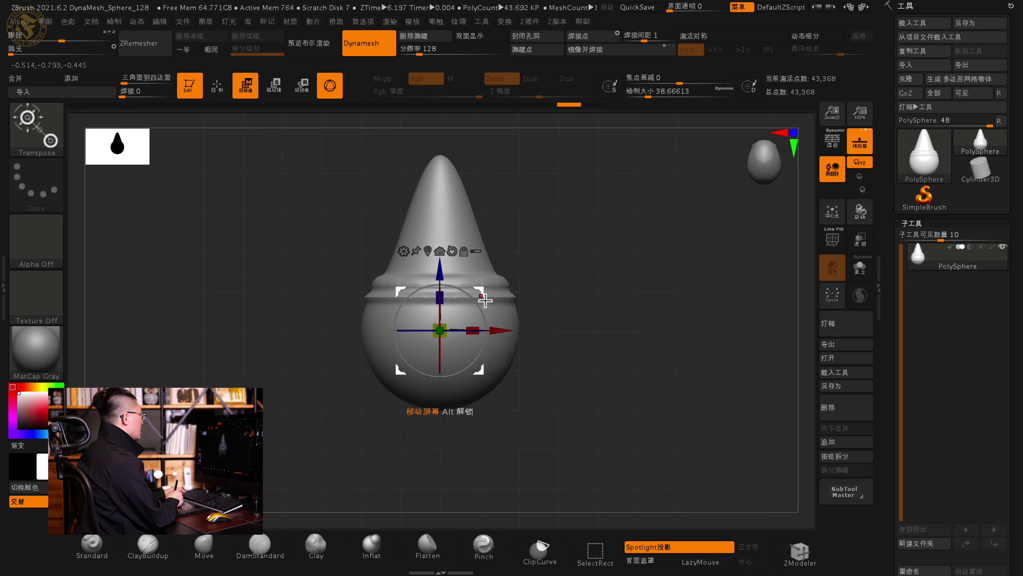
mouse_move(487, 294)
mouse_down()
mouse_move(586, 284)
mouse_move(389, 284)
mouse_move(587, 285)
mouse_move(478, 293)
mouse_move(594, 277)
mouse_move(585, 284)
mouse_up()
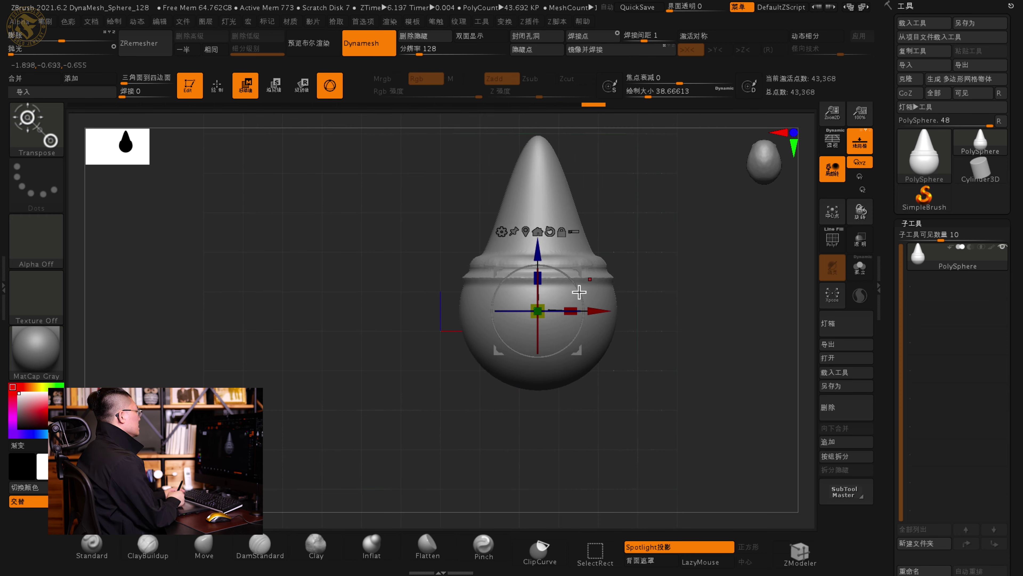
Step: Rotate the horn clockwise about 34° and more, tilting its tip toward the upper right
alt+drag(681, 262, 542, 292)
mouse_move(447, 315)
mouse_down()
mouse_move(473, 336)
mouse_move(459, 277)
mouse_move(314, 322)
mouse_up()
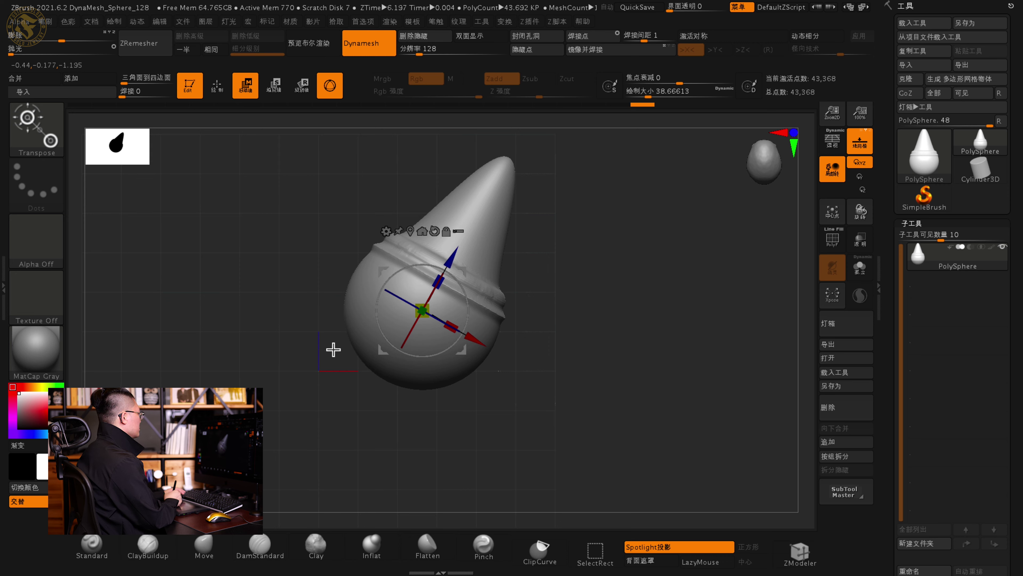
mouse_move(461, 298)
mouse_down()
mouse_move(462, 318)
mouse_move(548, 309)
mouse_up()
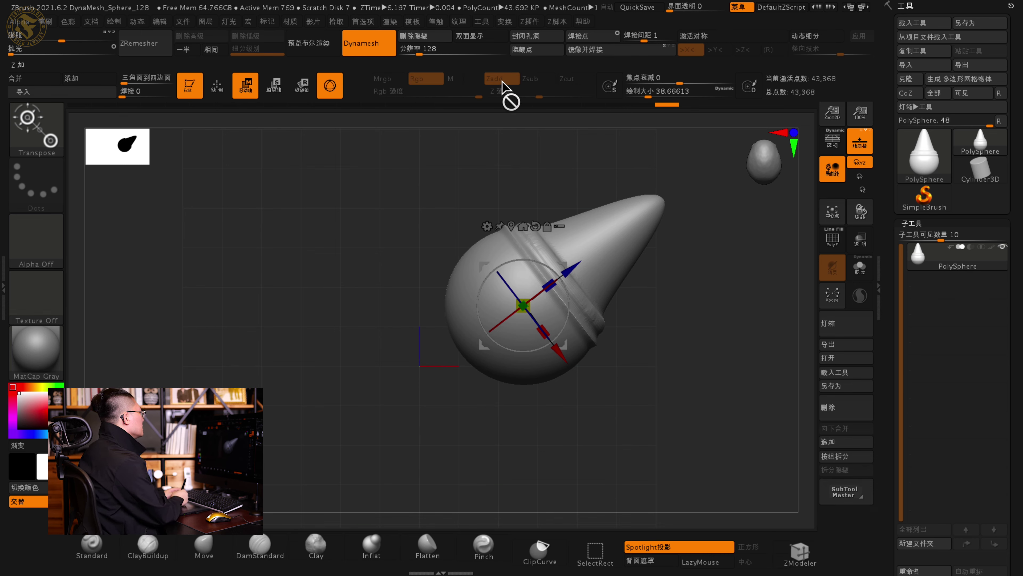
Step: Open the Zplugin SubTool Master actions palette and choose Mirror
click(539, 33)
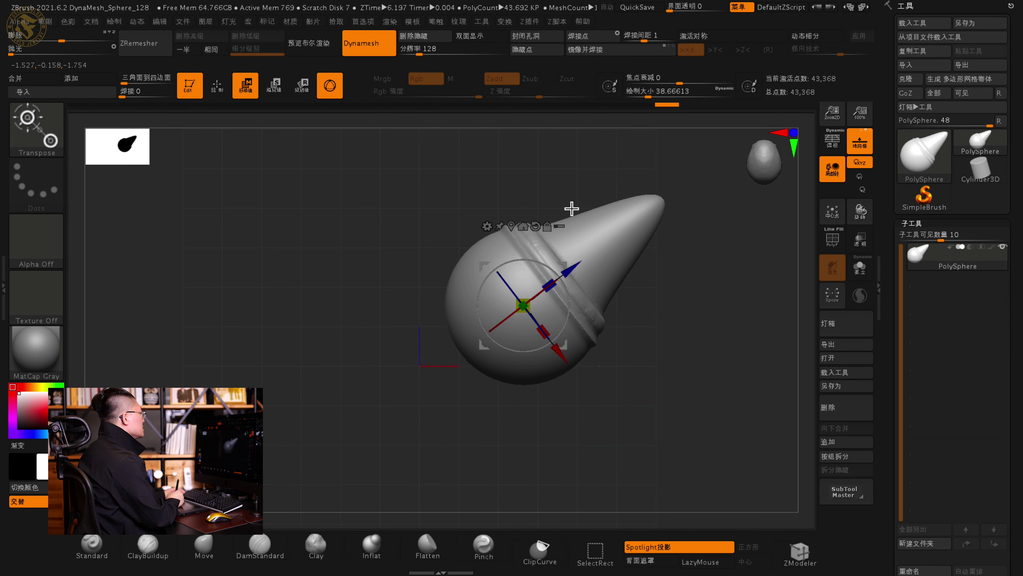
click(540, 24)
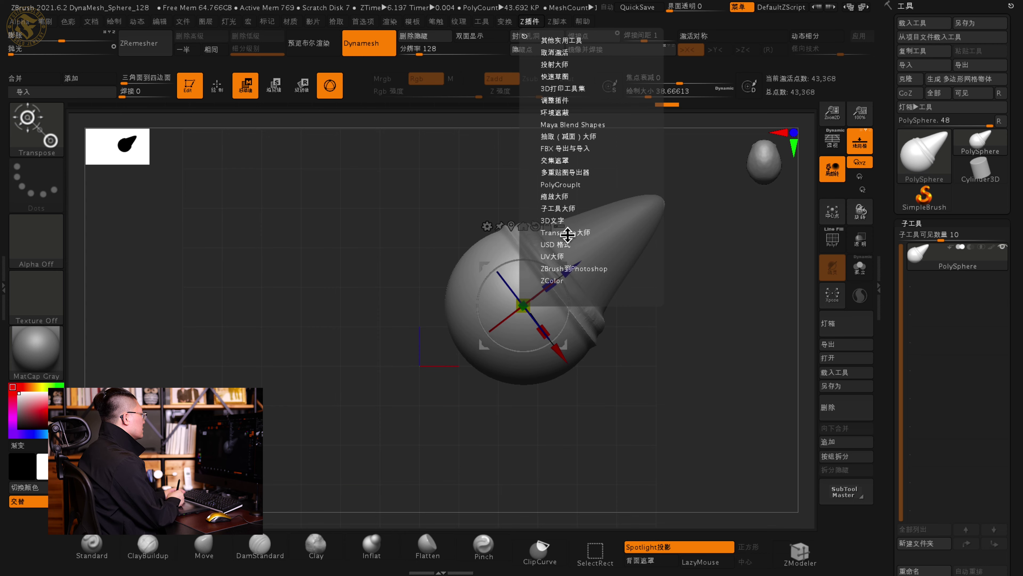
click(574, 215)
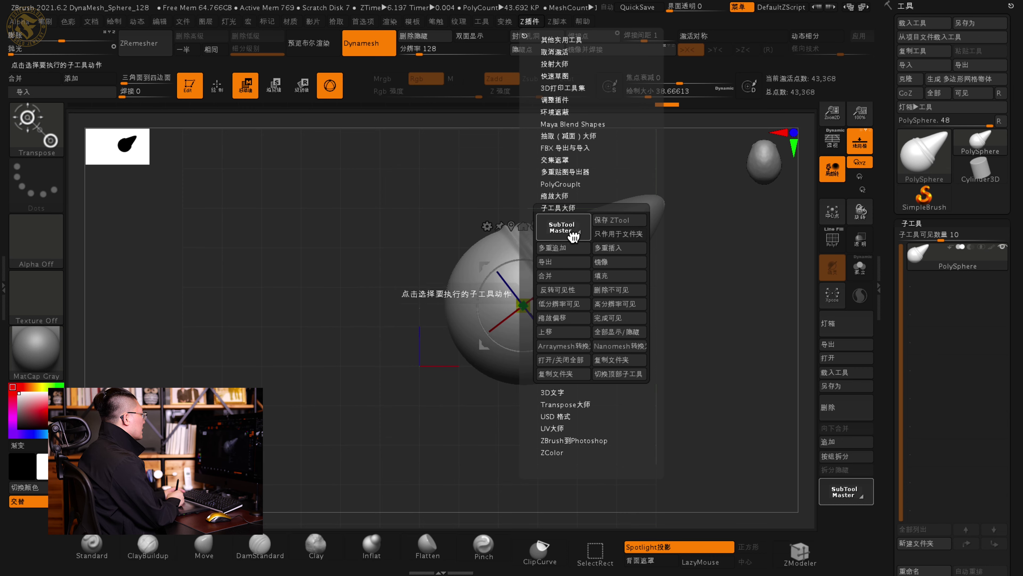
click(505, 232)
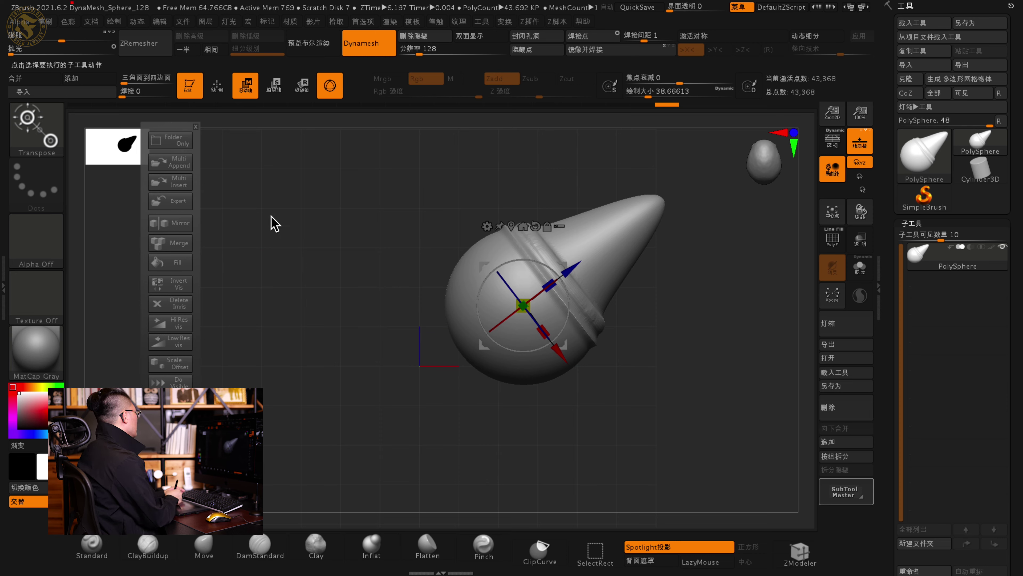
click(176, 226)
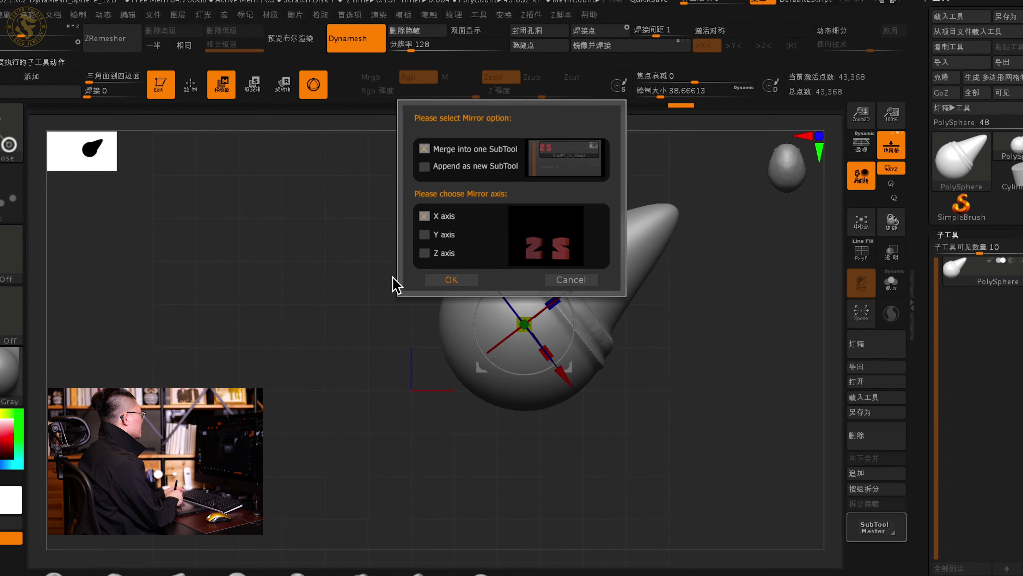
Step: Confirm the Mirror with Merge into one SubTool on the X axis
click(465, 269)
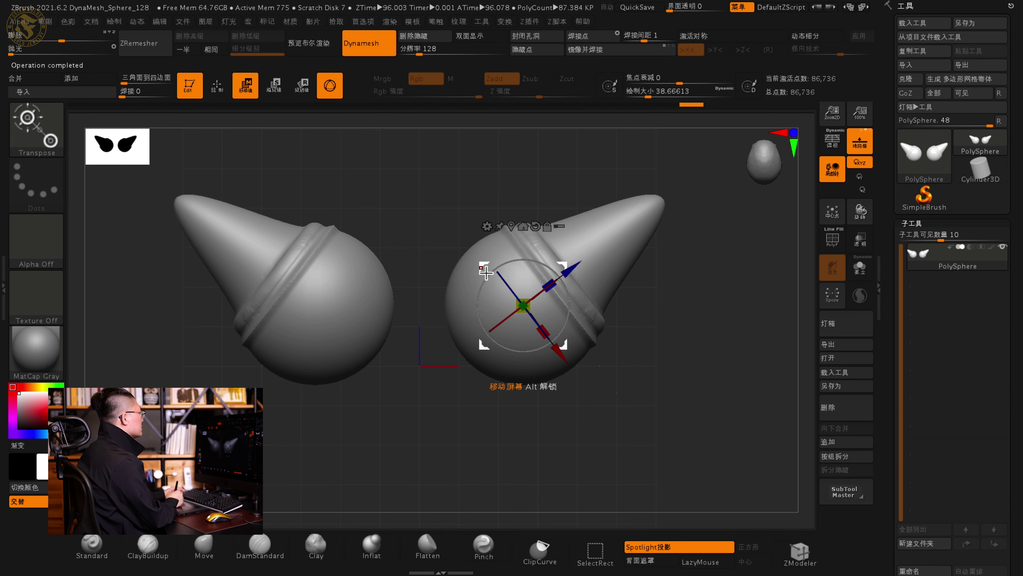
Step: Turn on X symmetry and drag both mirrored horns inward with the gizmo
mouse_move(490, 269)
mouse_down()
mouse_move(561, 364)
mouse_move(377, 258)
mouse_move(577, 230)
mouse_move(507, 359)
mouse_move(504, 229)
mouse_move(606, 274)
mouse_move(468, 337)
mouse_move(541, 324)
mouse_move(477, 303)
mouse_move(477, 286)
mouse_move(510, 298)
mouse_move(465, 299)
mouse_up()
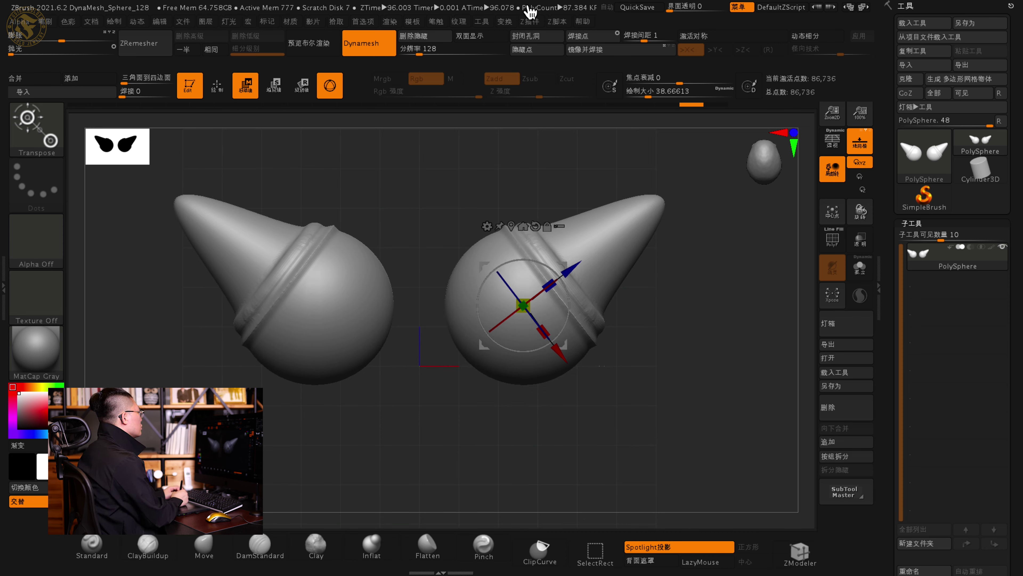
click(505, 21)
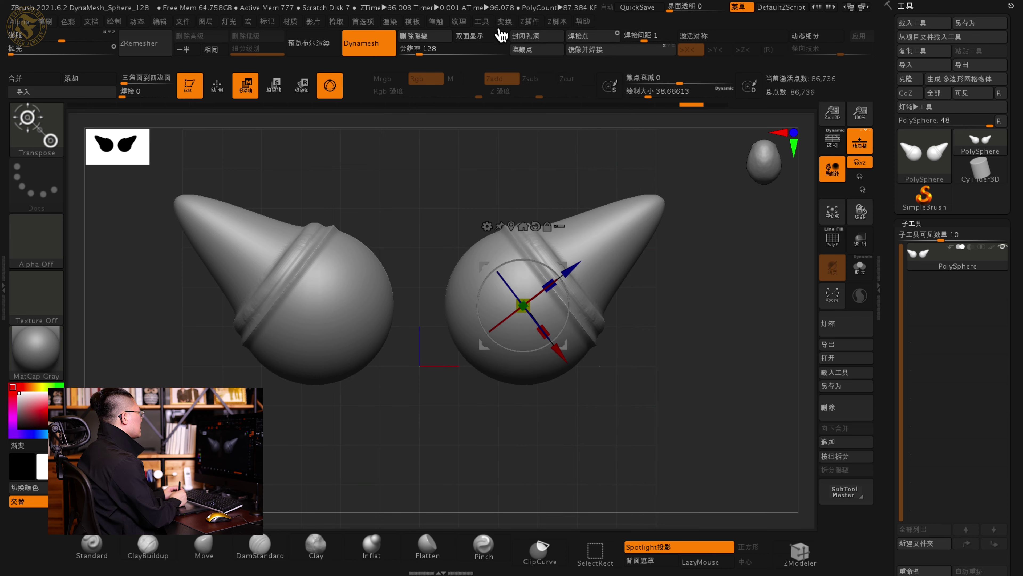
click(505, 21)
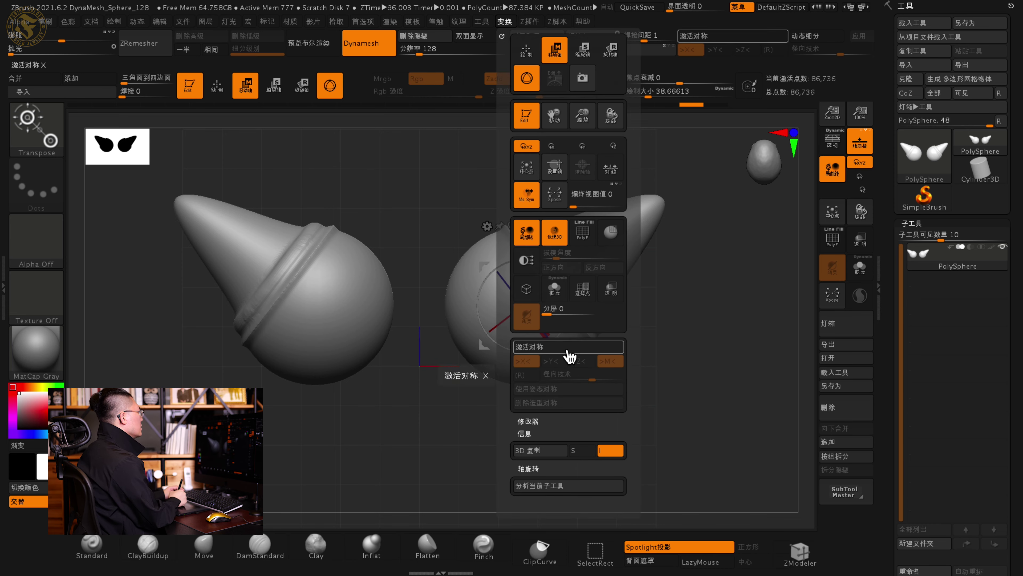
click(715, 39)
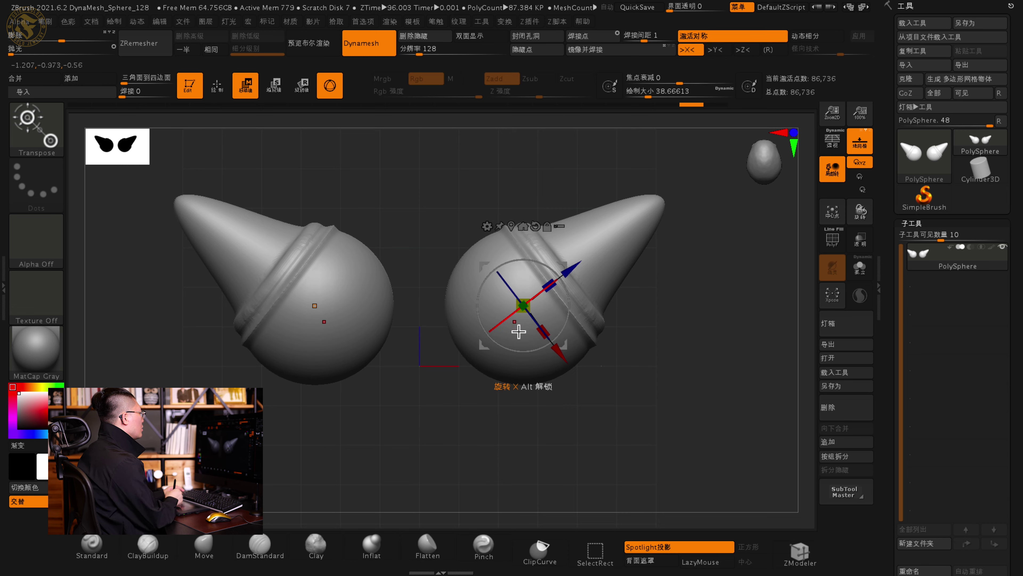
mouse_move(486, 269)
mouse_down()
mouse_move(461, 285)
mouse_move(497, 242)
mouse_move(519, 287)
mouse_move(479, 246)
mouse_move(532, 300)
mouse_move(503, 265)
mouse_move(498, 278)
mouse_up()
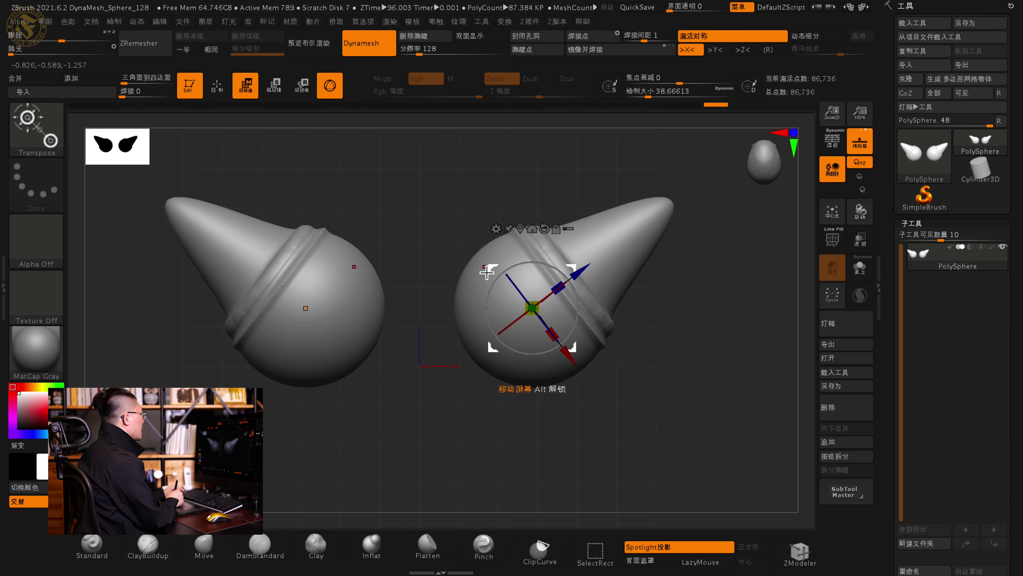
mouse_move(497, 270)
mouse_down()
mouse_move(468, 267)
mouse_move(468, 256)
mouse_move(446, 263)
mouse_move(488, 254)
mouse_move(438, 255)
mouse_move(500, 231)
mouse_move(464, 259)
mouse_move(442, 254)
mouse_move(454, 265)
mouse_move(468, 252)
mouse_move(365, 257)
mouse_move(457, 247)
mouse_move(367, 266)
mouse_up()
Step: Place the gizmo on the left horn, switch brushes, and begin hiding that horn
click(531, 247)
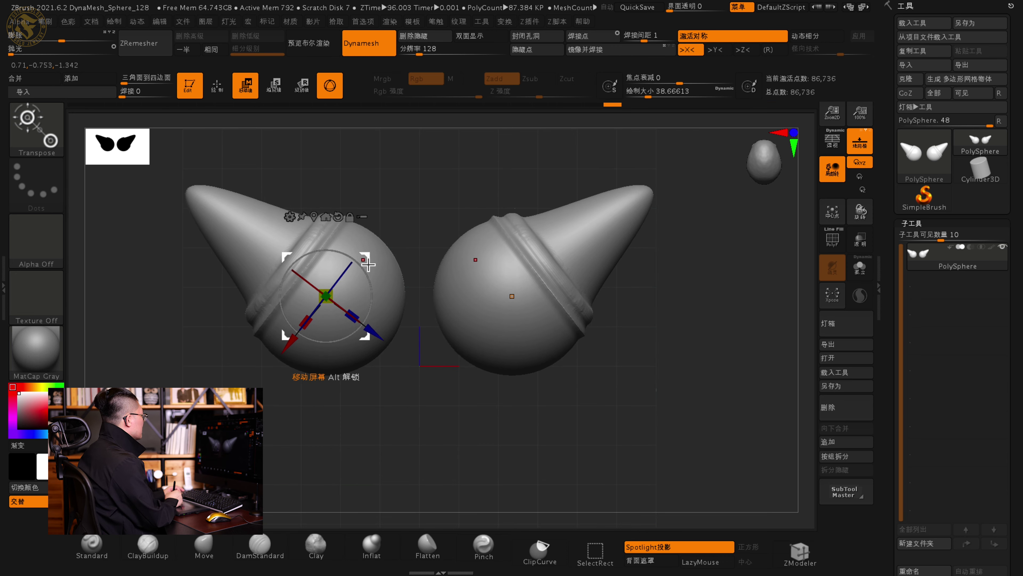
key(b)
key(c)
key(b)
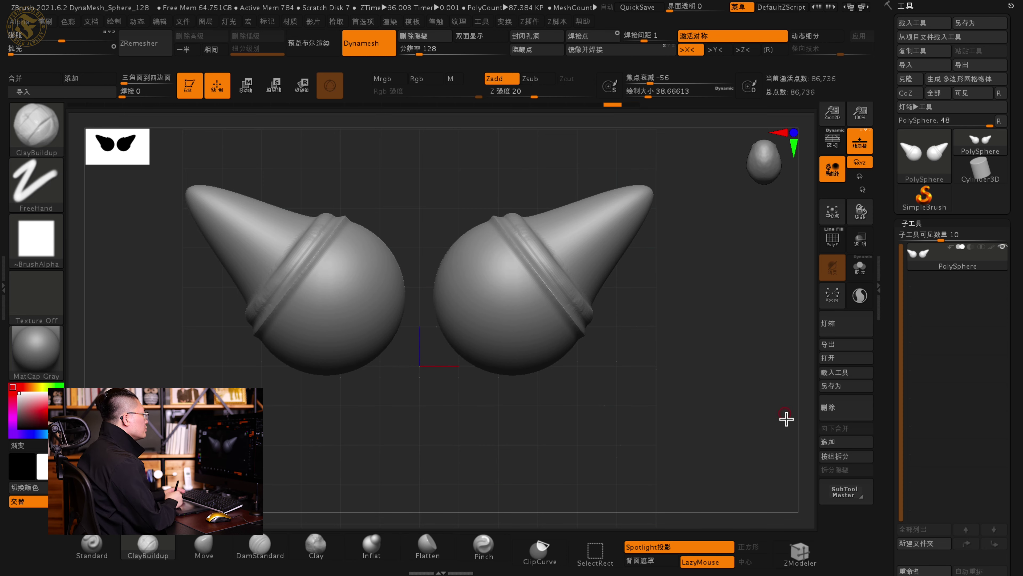
ctrl+right_drag(679, 413, 670, 430)
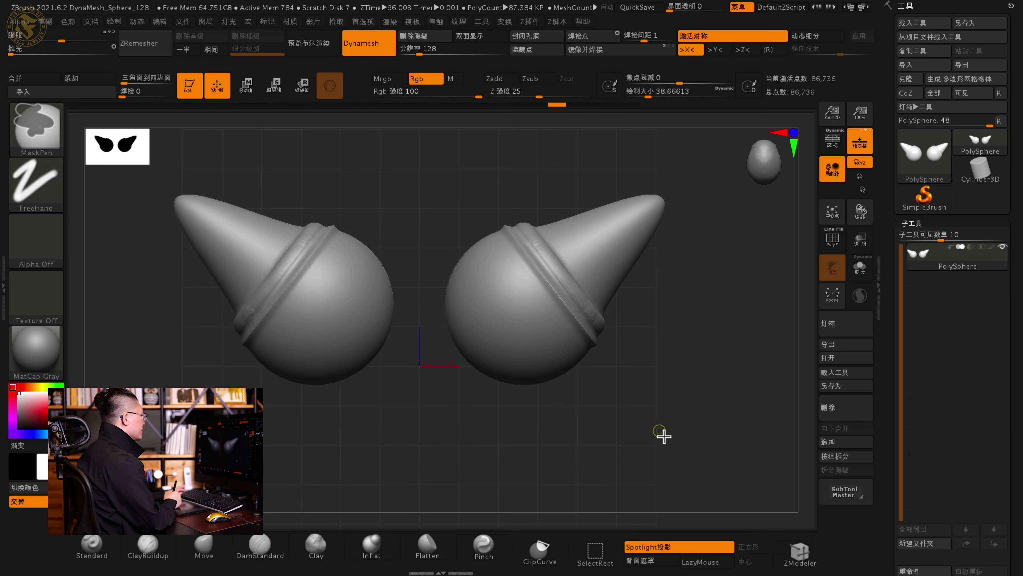
Step: Hide the left horn and mirror the right one along X as a new SubTool
ctrl+shift+drag(670, 430, 663, 434)
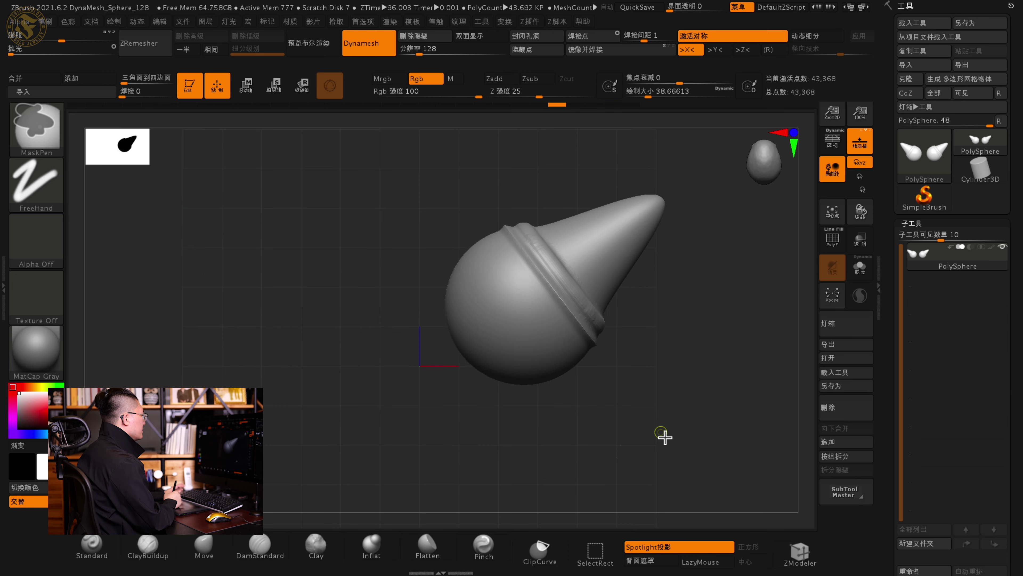
click(858, 506)
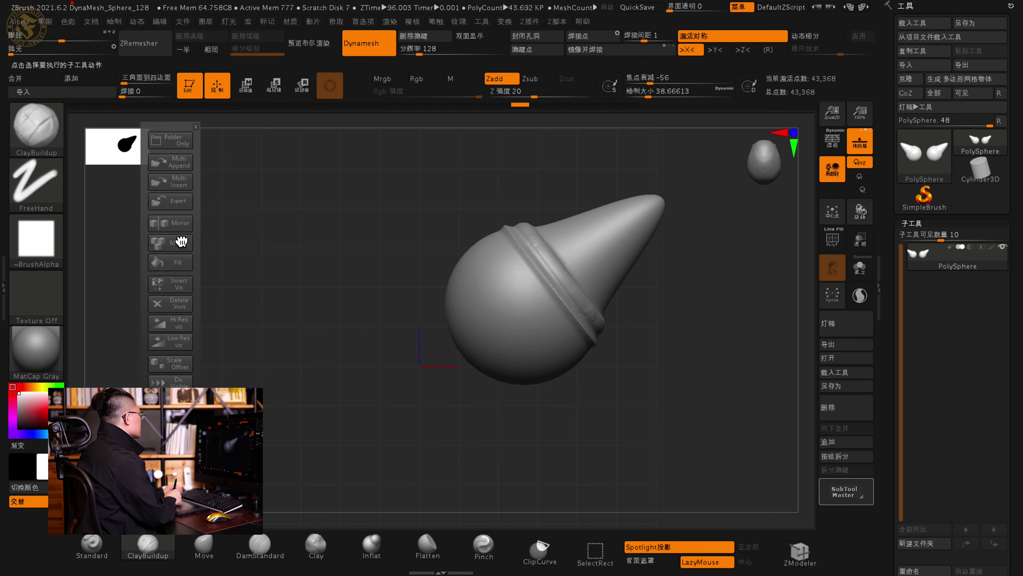
click(180, 223)
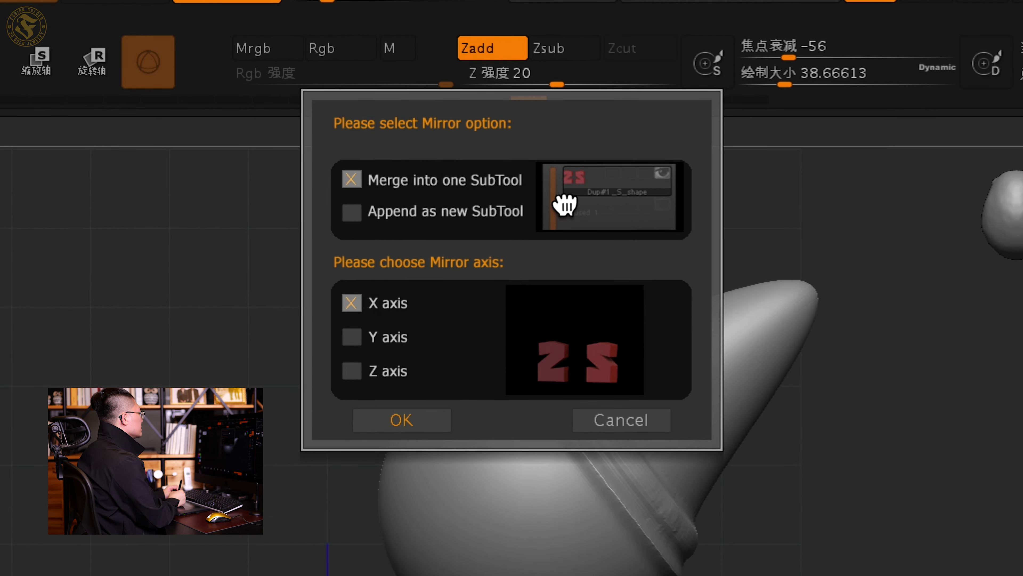
click(371, 228)
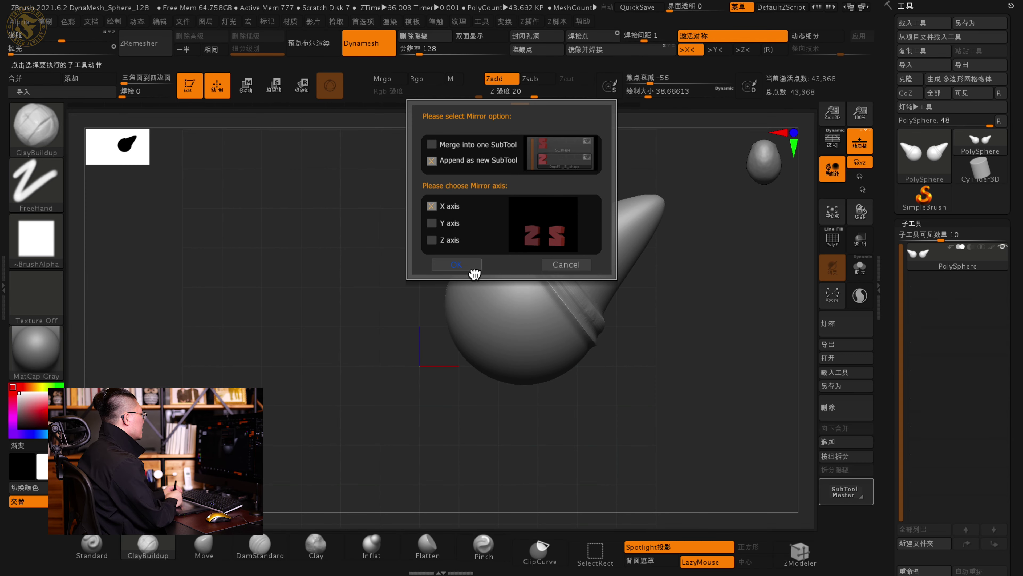
click(463, 306)
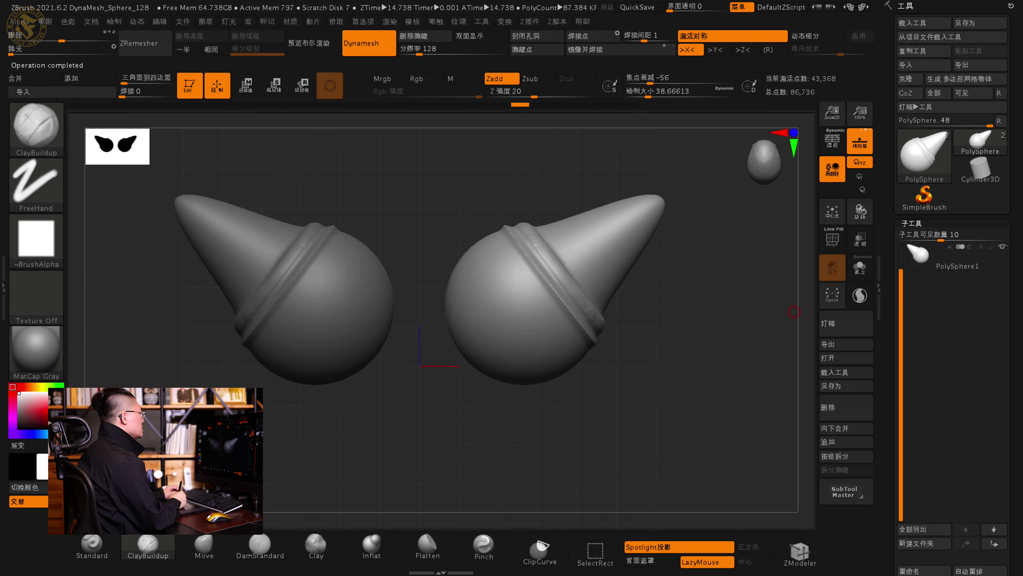
Step: Move the right horn up-left with the gizmo, then nudge it slightly right and down
scroll(906, 279, up, 1)
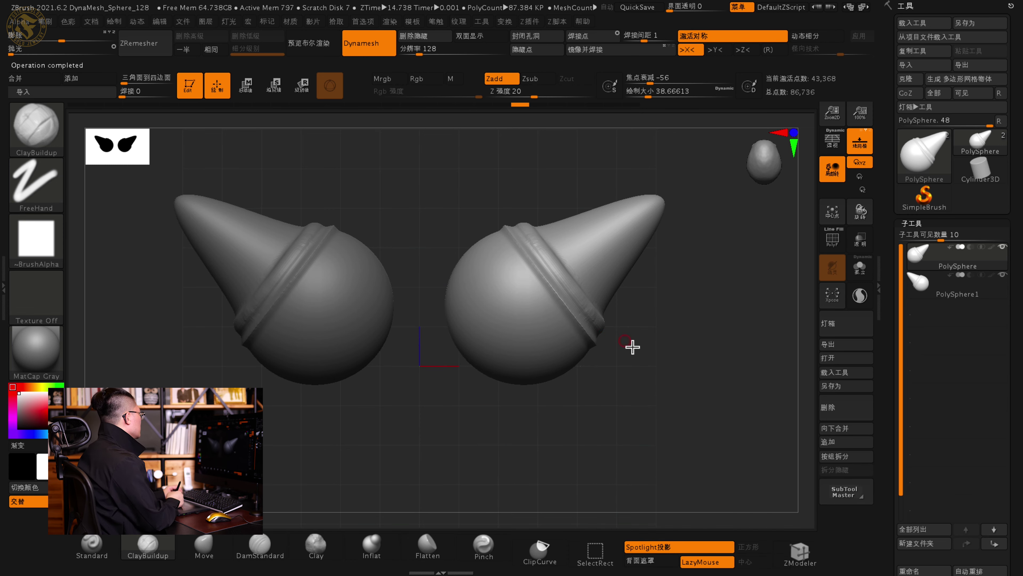
click(246, 90)
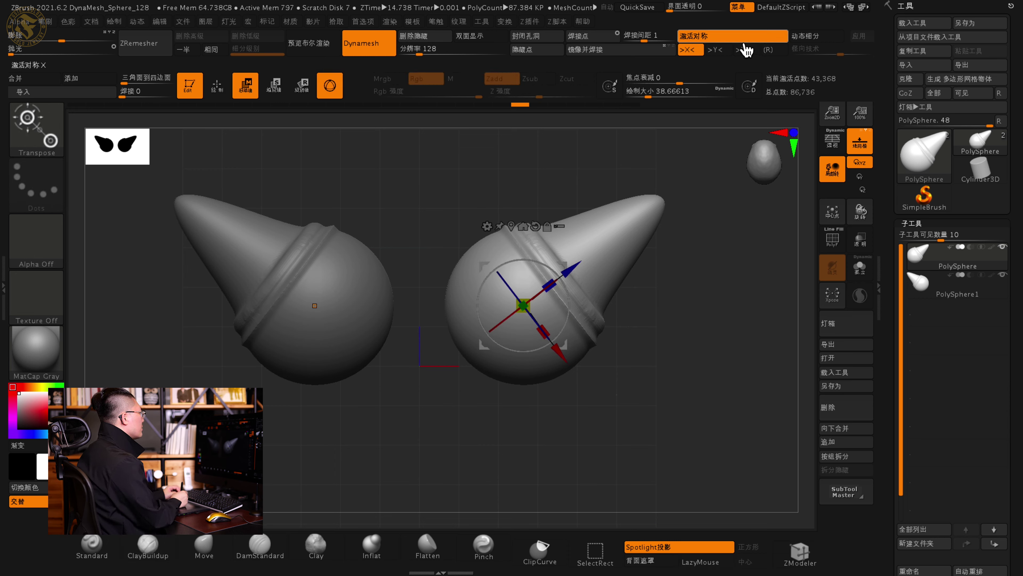
mouse_move(571, 268)
mouse_down()
mouse_move(528, 215)
mouse_move(591, 249)
mouse_move(471, 209)
mouse_move(579, 194)
mouse_move(550, 223)
mouse_move(556, 257)
mouse_up()
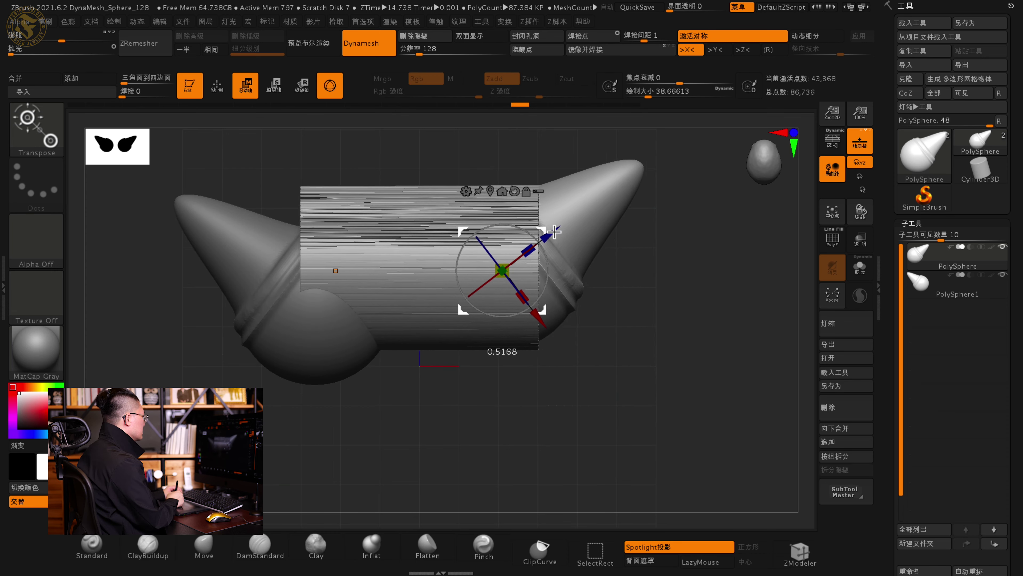
drag(563, 228, 559, 235)
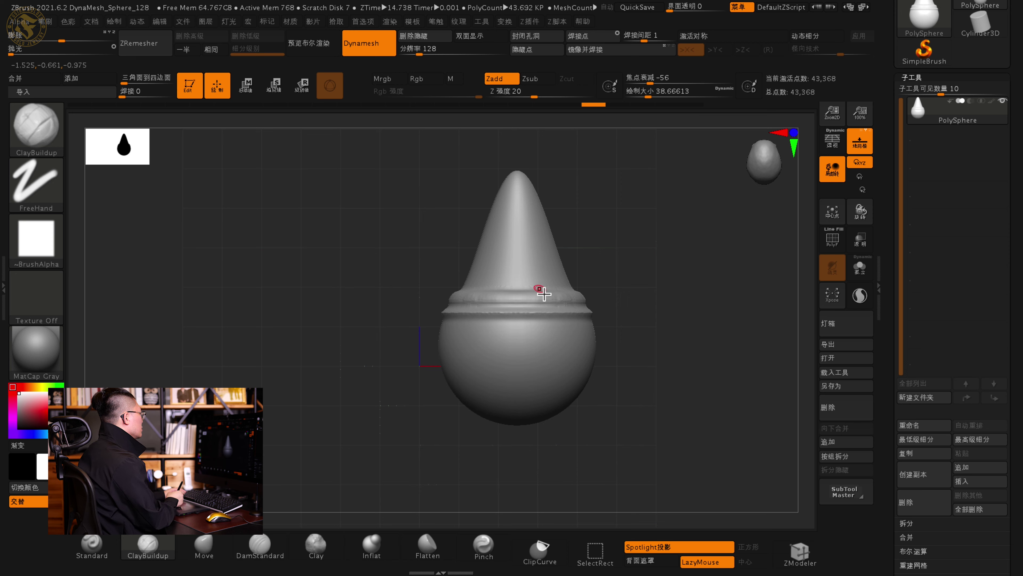
Step: Select the Move brush at draw size about 455.8 and rotate the view of the horn
click(216, 553)
key(space)
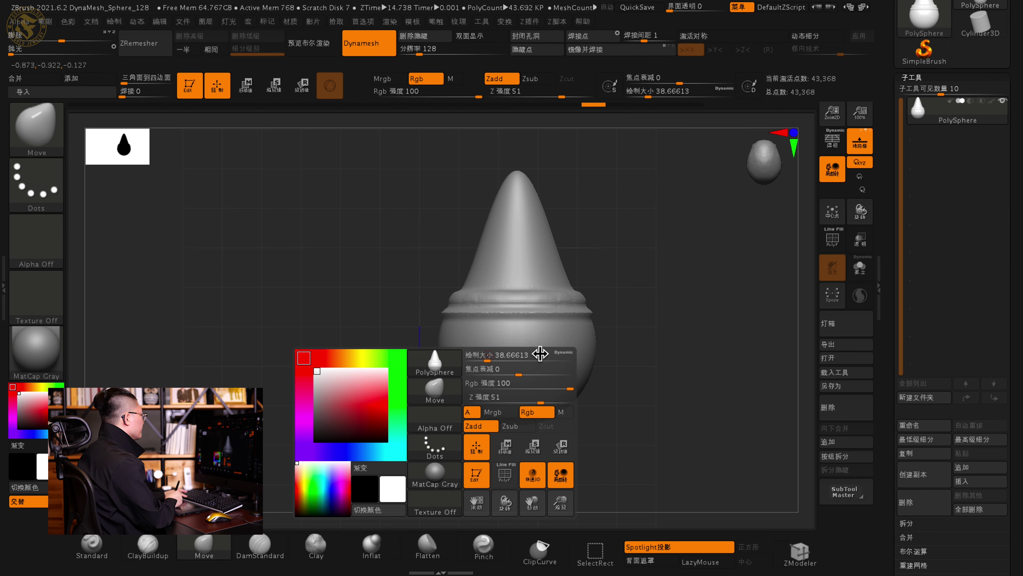
drag(489, 367, 532, 361)
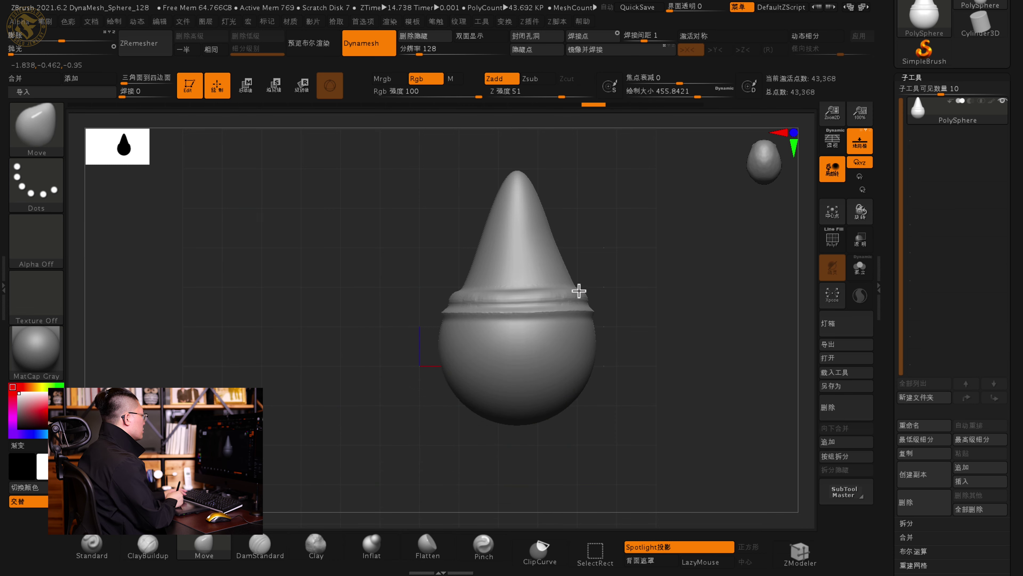
mouse_move(640, 242)
mouse_down()
mouse_move(636, 252)
mouse_move(628, 245)
mouse_up()
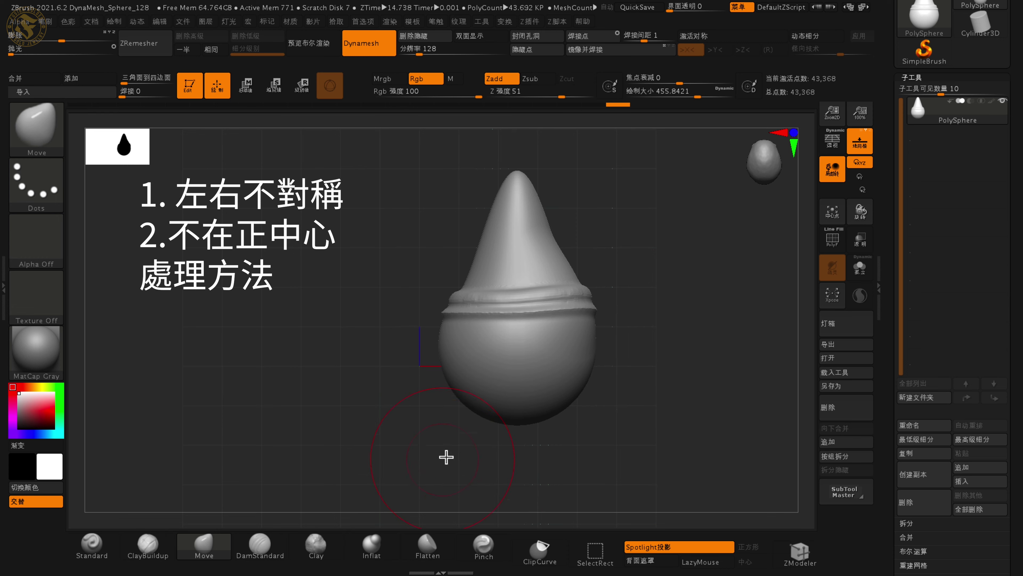
Step: Orbit the horn from above and the side to check for asymmetry, then bring up the Move gizmo
mouse_move(632, 254)
mouse_down()
mouse_move(570, 317)
mouse_move(569, 338)
mouse_move(601, 270)
mouse_move(588, 258)
mouse_up()
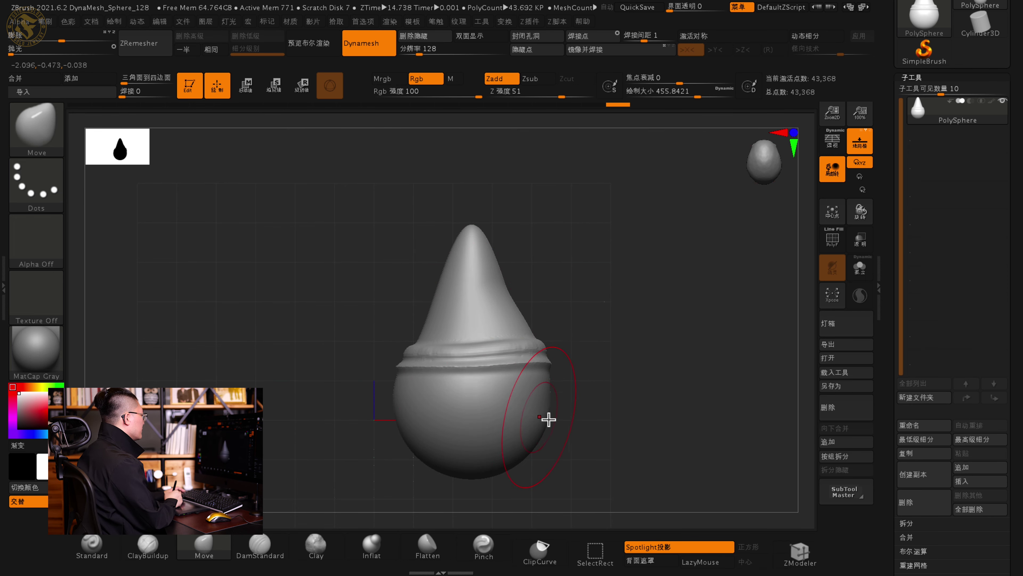
mouse_move(543, 275)
mouse_down()
mouse_move(542, 265)
mouse_move(507, 274)
mouse_move(532, 270)
mouse_move(550, 293)
mouse_move(558, 272)
mouse_up()
drag(578, 306, 491, 331)
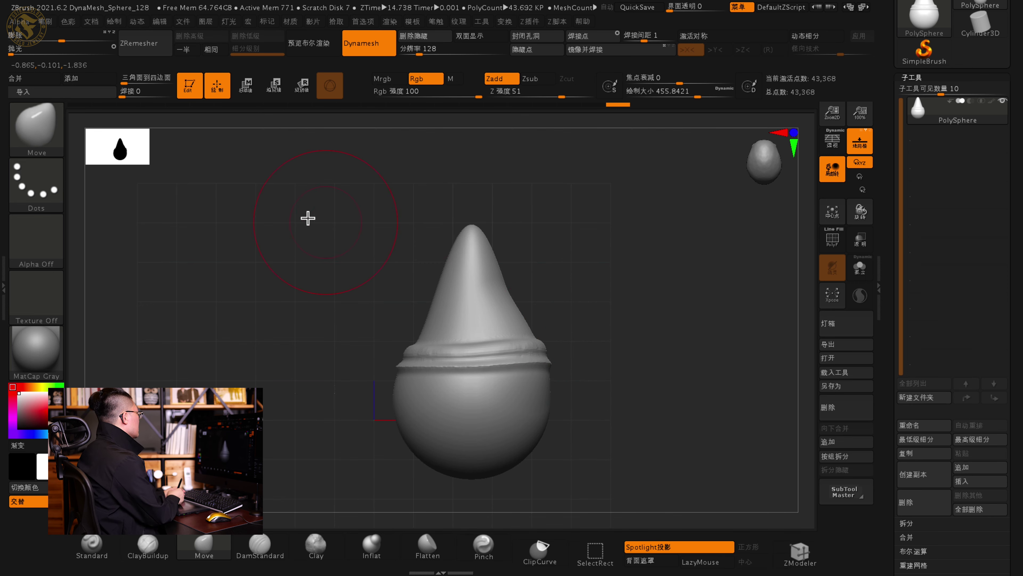
click(251, 96)
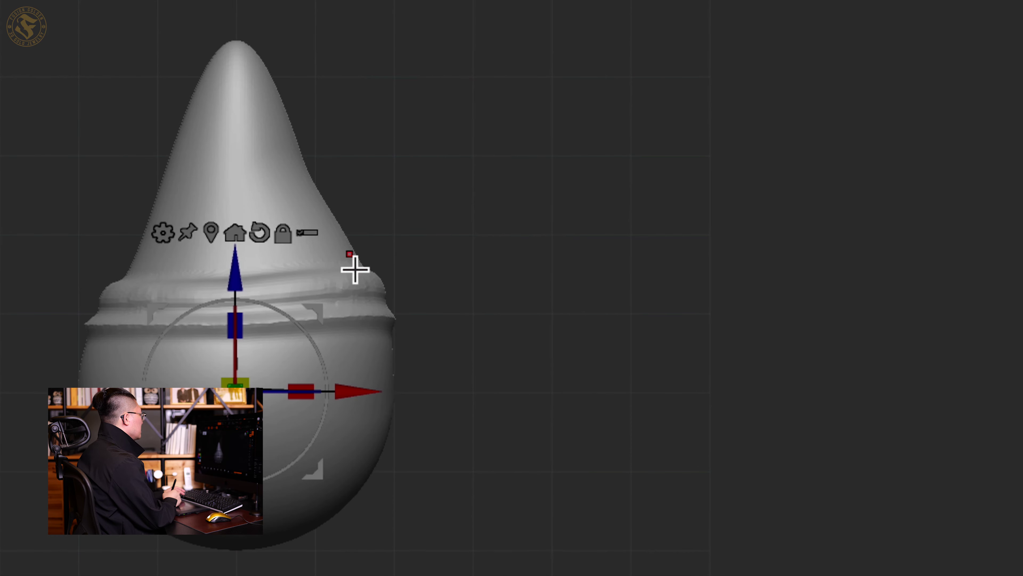
Step: Expand Tool > Geometry and its Modify Topology section to reach Mirror And Weld
alt+drag(148, 279, 262, 213)
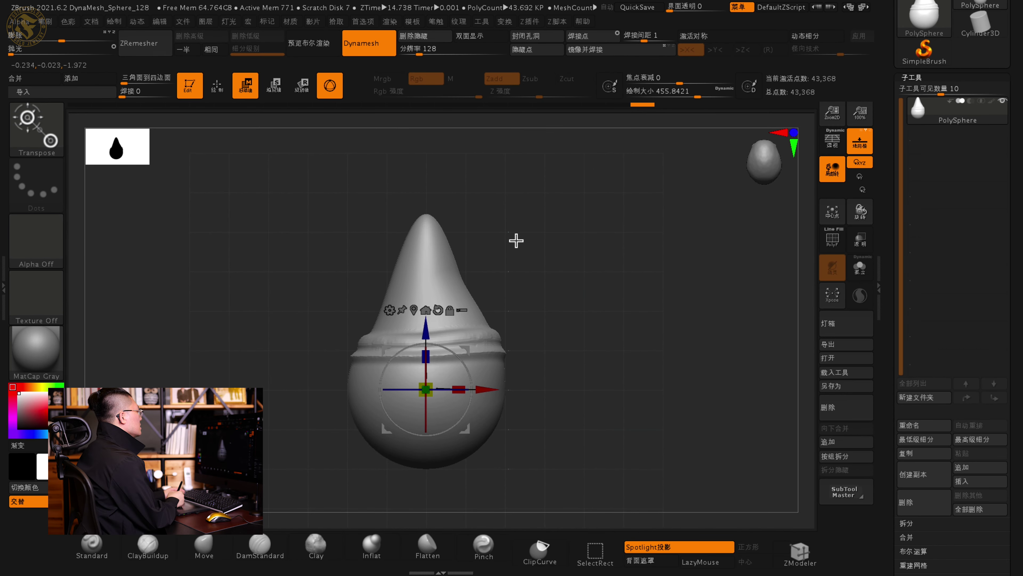
drag(1015, 353, 1006, 251)
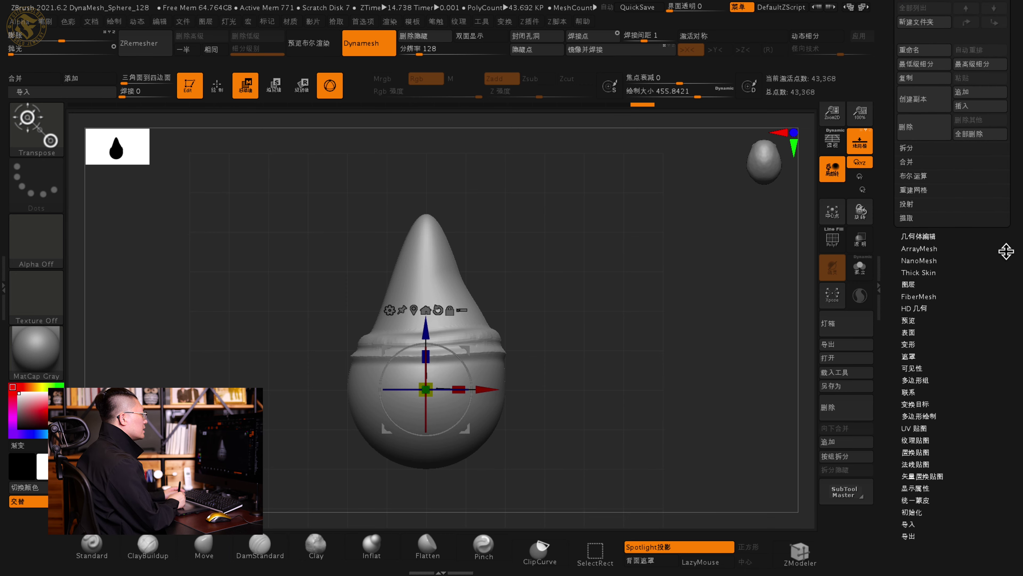
click(951, 238)
mouse_move(980, 181)
mouse_down()
mouse_move(964, 285)
mouse_move(963, 263)
mouse_up()
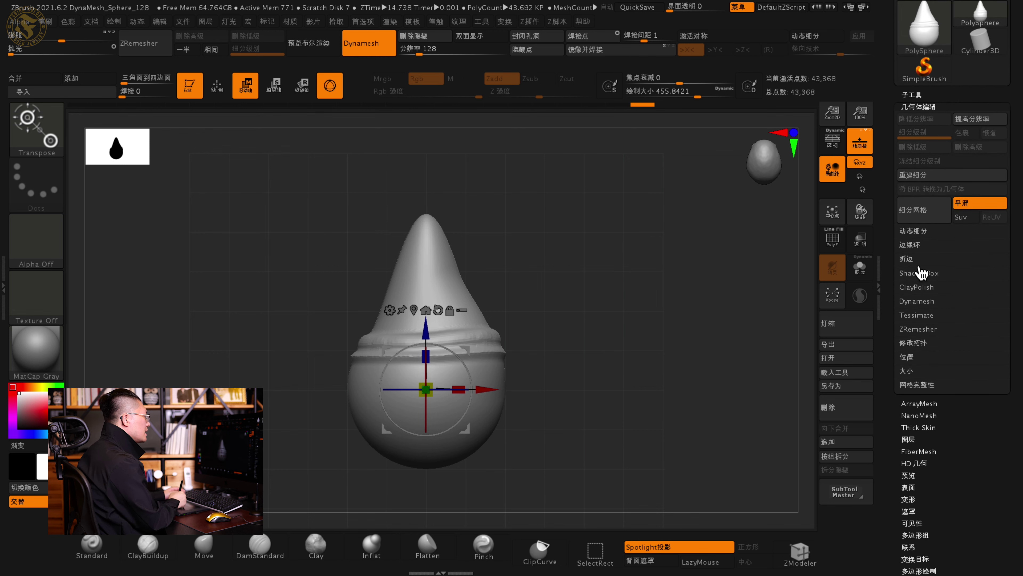
click(943, 347)
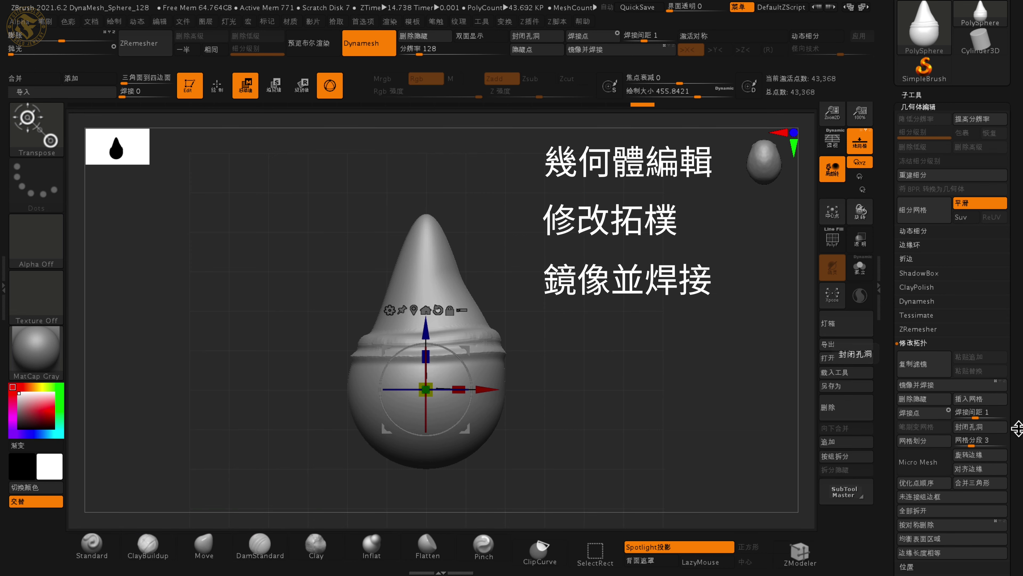
drag(1017, 427, 1016, 377)
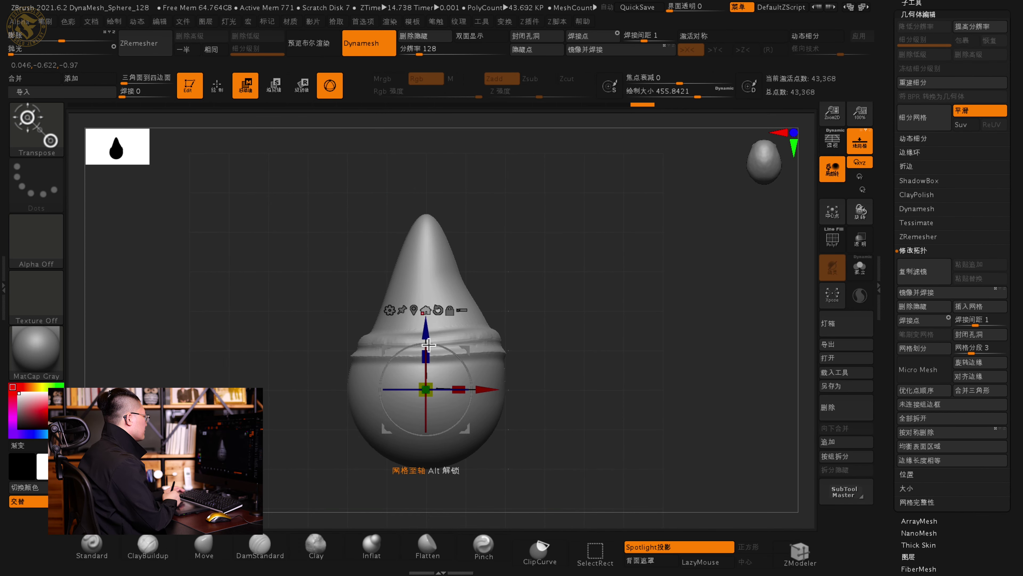
Step: Orbit to a straight-on view of the horn and apply Mirror And Weld
drag(551, 403, 539, 275)
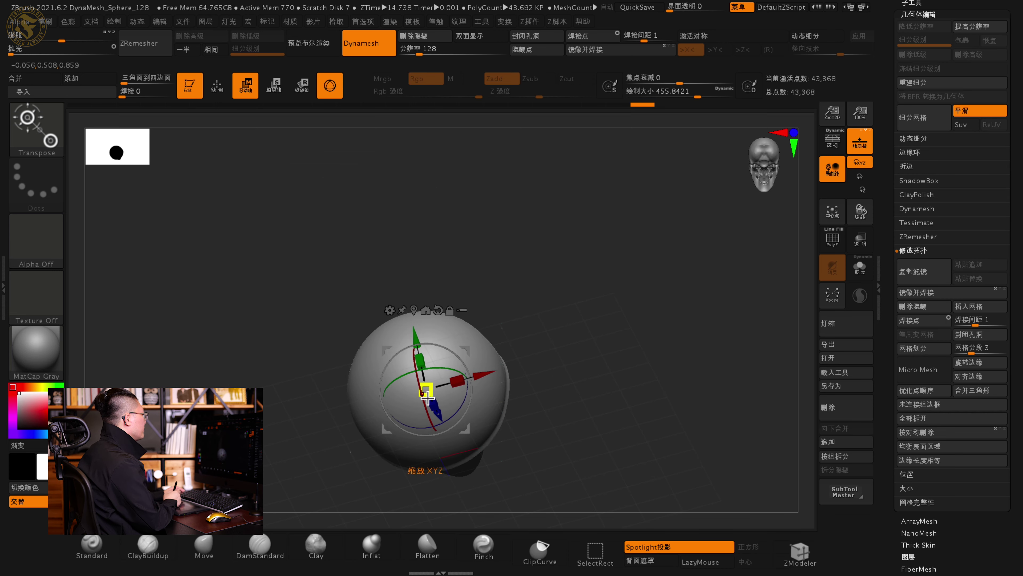
drag(535, 335, 633, 306)
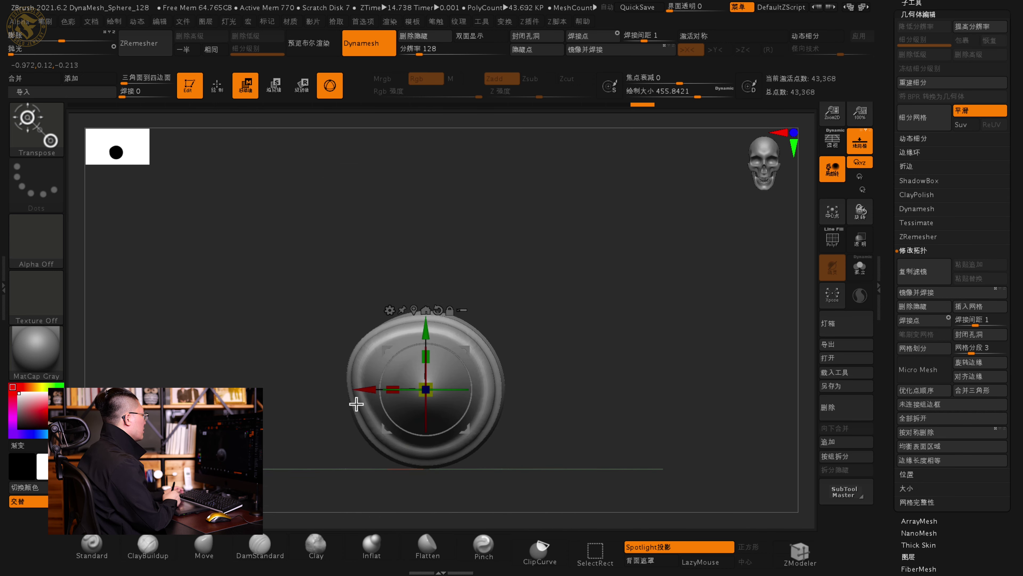
mouse_move(535, 304)
mouse_down()
mouse_move(532, 347)
mouse_move(532, 325)
mouse_up()
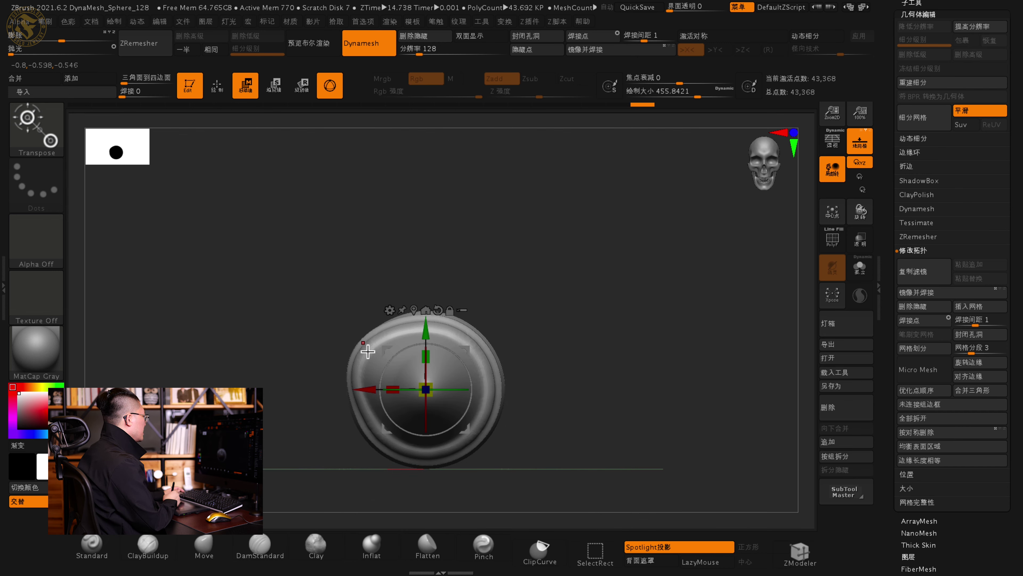
alt+drag(542, 300, 543, 313)
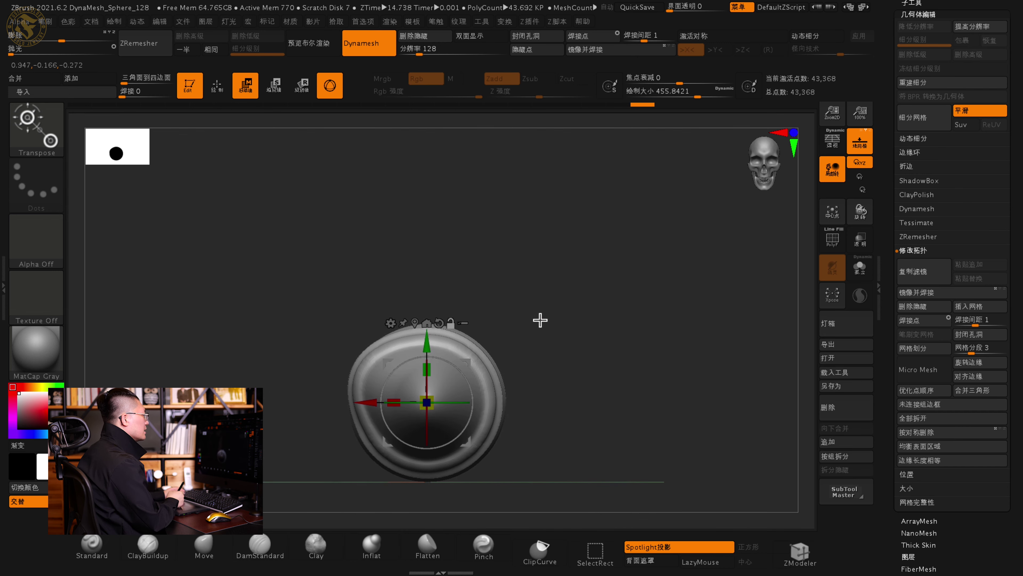
click(923, 299)
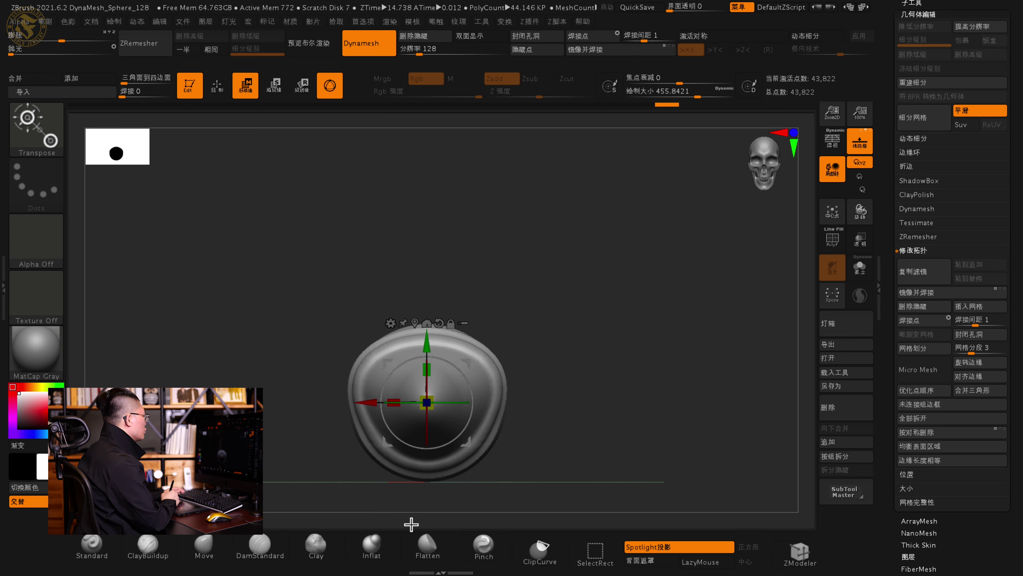
Step: Show the PolyF wireframe and zoom in on the mesh from the side
mouse_move(426, 489)
mouse_down()
mouse_move(532, 267)
mouse_move(532, 327)
mouse_move(530, 290)
mouse_move(502, 394)
mouse_move(549, 405)
mouse_move(588, 432)
mouse_up()
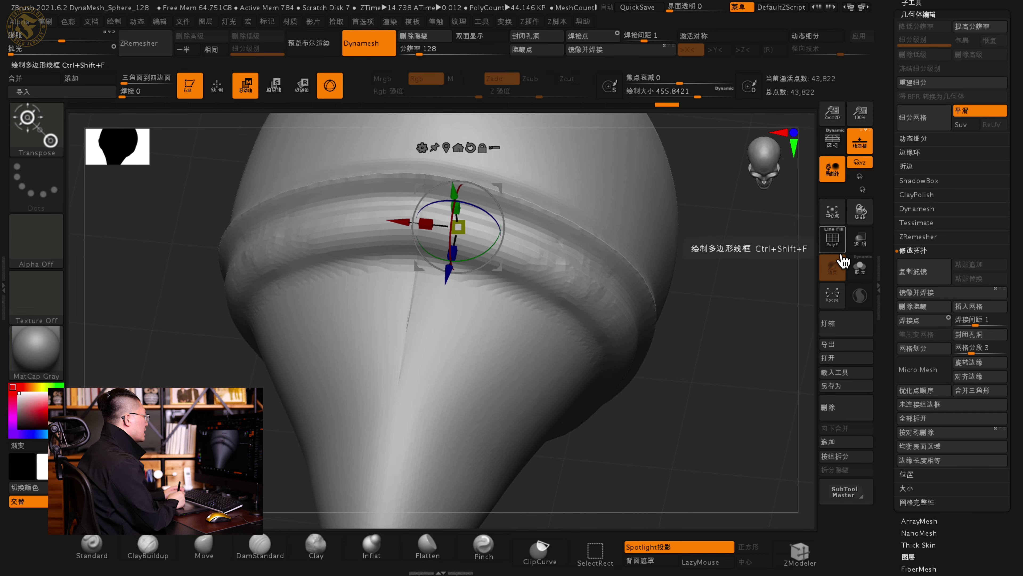
click(833, 237)
drag(338, 313, 527, 442)
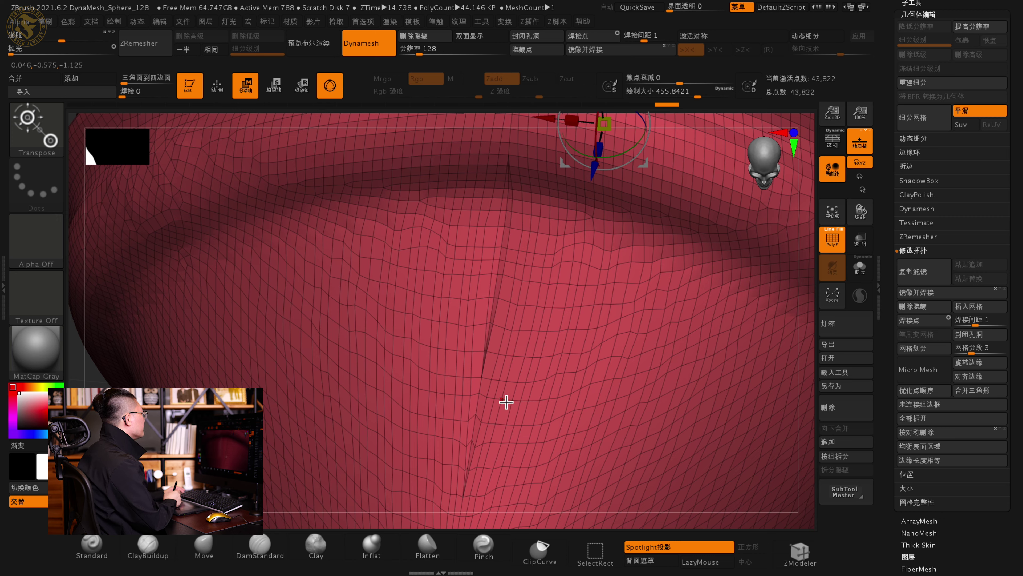
Step: DynaMesh the mirrored form at higher density and frame it in view
key(f)
mouse_move(421, 272)
mouse_down()
mouse_move(560, 389)
mouse_move(430, 466)
mouse_move(447, 361)
mouse_move(437, 364)
mouse_up()
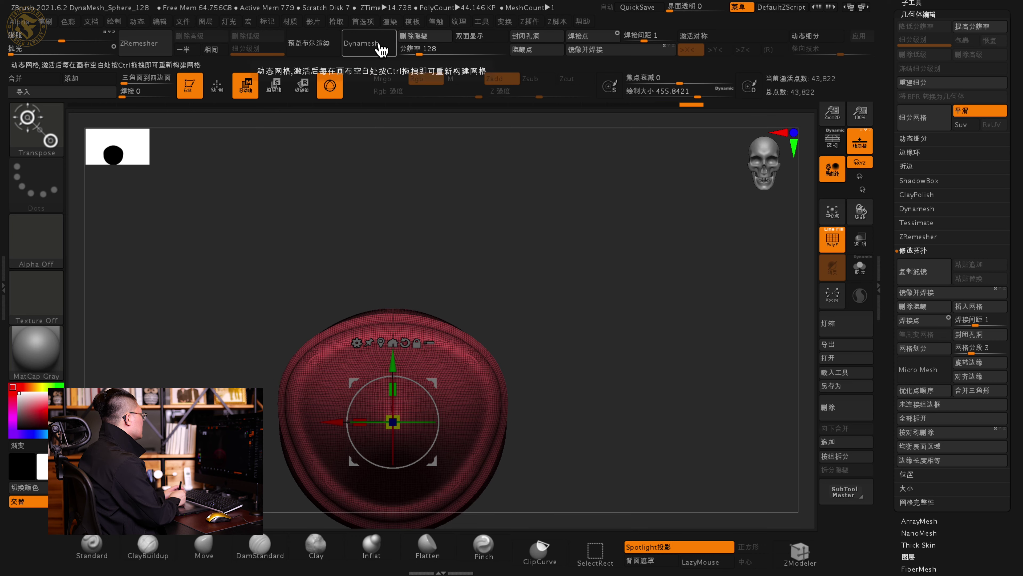
double_click(383, 53)
mouse_move(476, 169)
mouse_down()
mouse_move(512, 269)
mouse_move(502, 337)
mouse_move(445, 390)
mouse_move(537, 247)
mouse_move(438, 319)
mouse_up()
key(f)
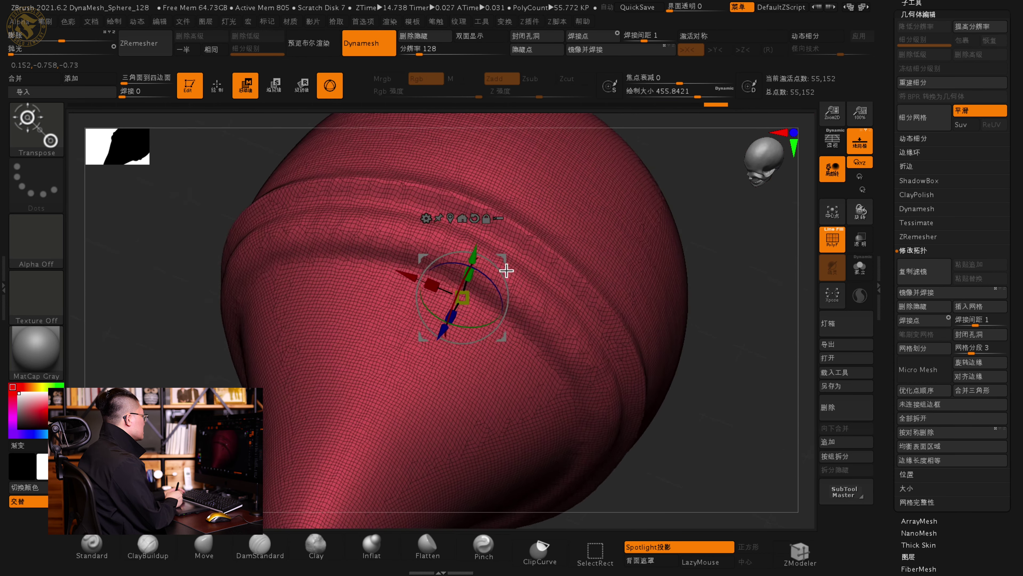
shift+drag(503, 262, 507, 265)
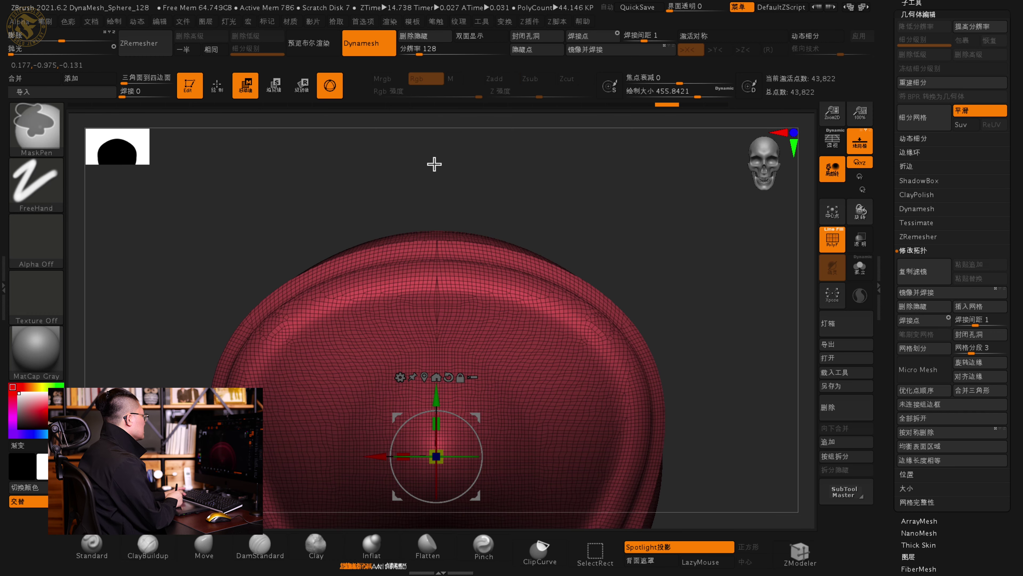
Step: Revert to the unmirrored 43,368-point mesh and orbit to a front view
ctrl+drag(434, 164, 425, 173)
mouse_move(491, 210)
alt+mouse_down()
mouse_move(539, 213)
mouse_move(551, 355)
alt+mouse_up()
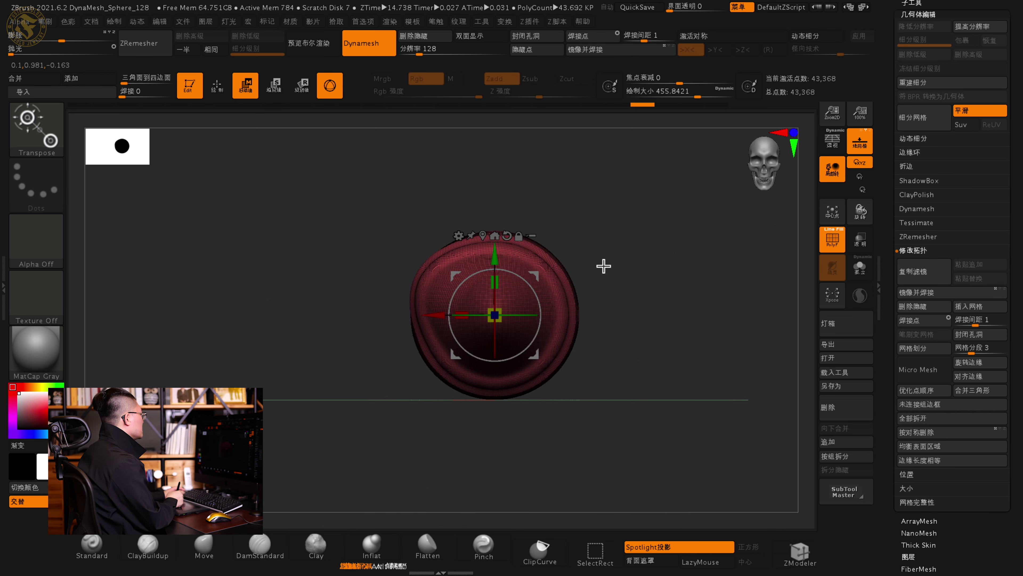
shift+drag(574, 186, 564, 298)
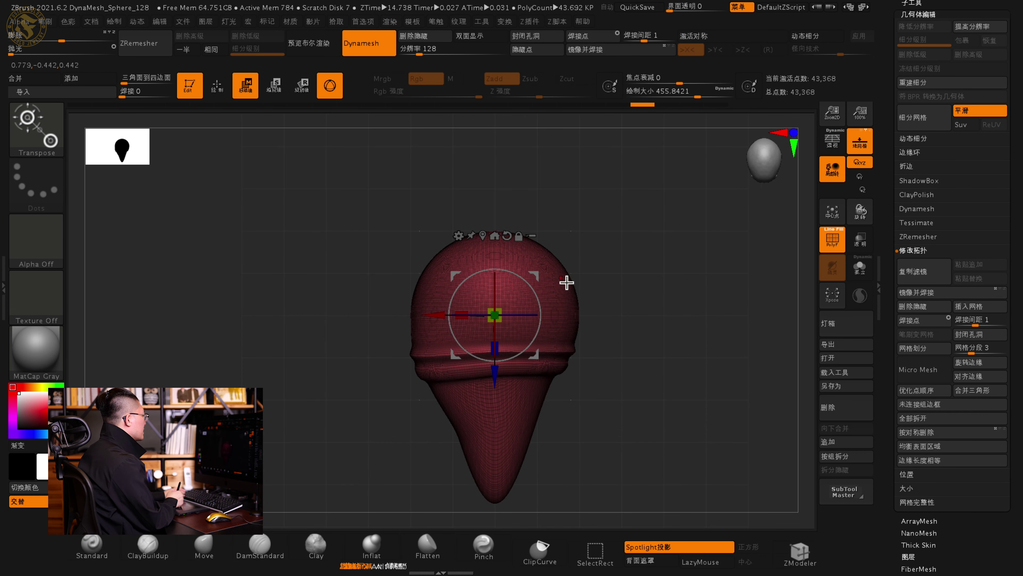
alt+drag(590, 242, 566, 260)
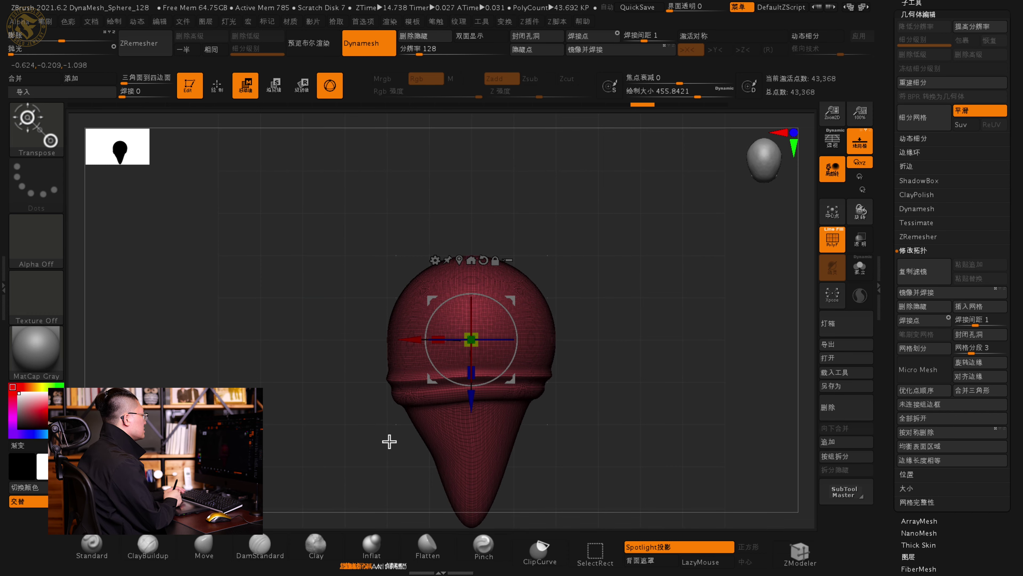
shift+drag(560, 410, 568, 254)
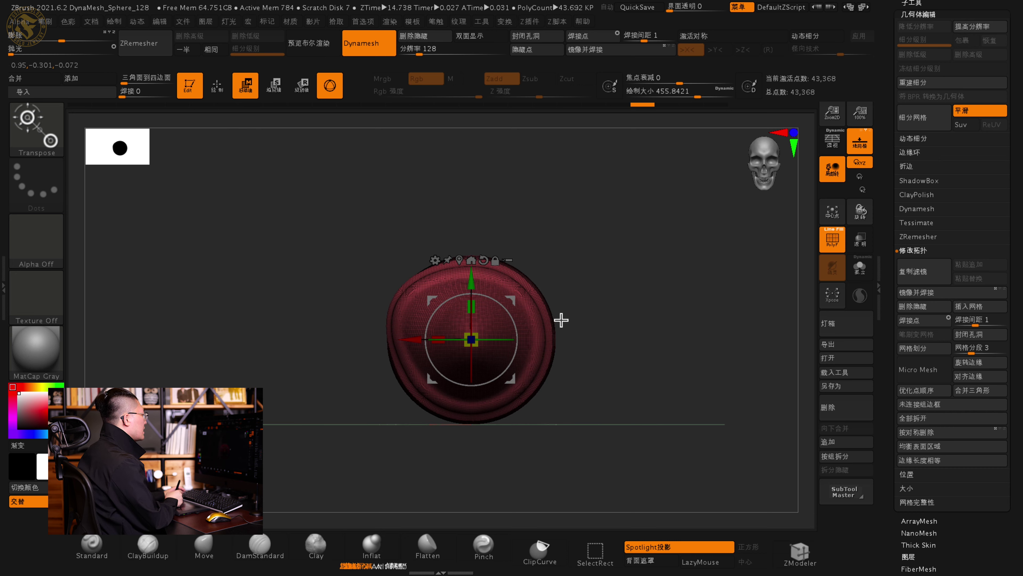
mouse_move(548, 198)
mouse_down()
mouse_move(543, 338)
mouse_move(516, 277)
mouse_up()
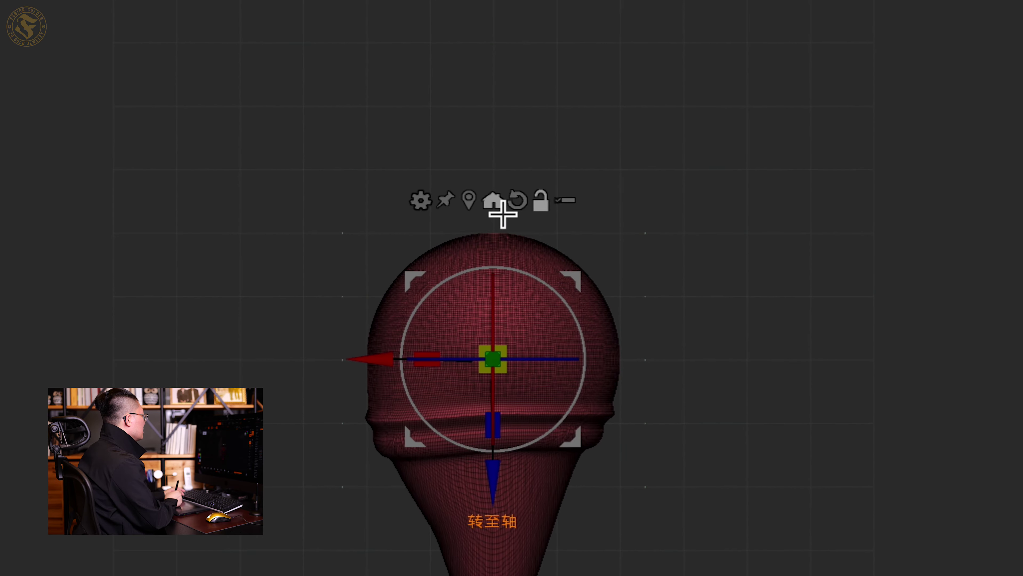
Step: Unlock the Gizmo and flip the form 180° with a Shift-constrained rotation
click(548, 217)
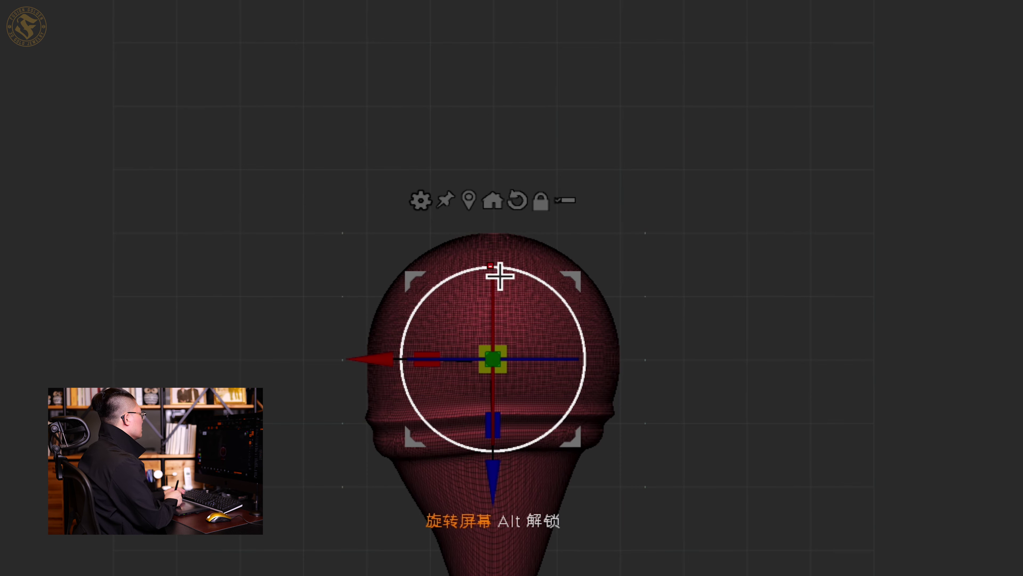
key(shift)
mouse_move(503, 281)
shift+mouse_down()
mouse_move(573, 304)
mouse_move(532, 459)
mouse_move(493, 484)
shift+mouse_up()
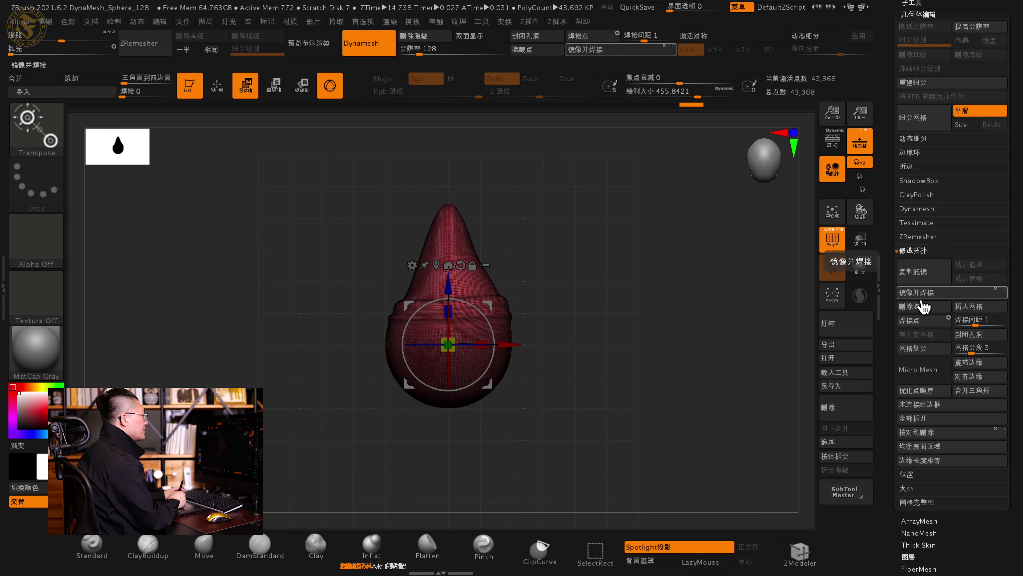
Step: Apply Mirror And Weld to the flipped form and orbit to inspect it
click(920, 294)
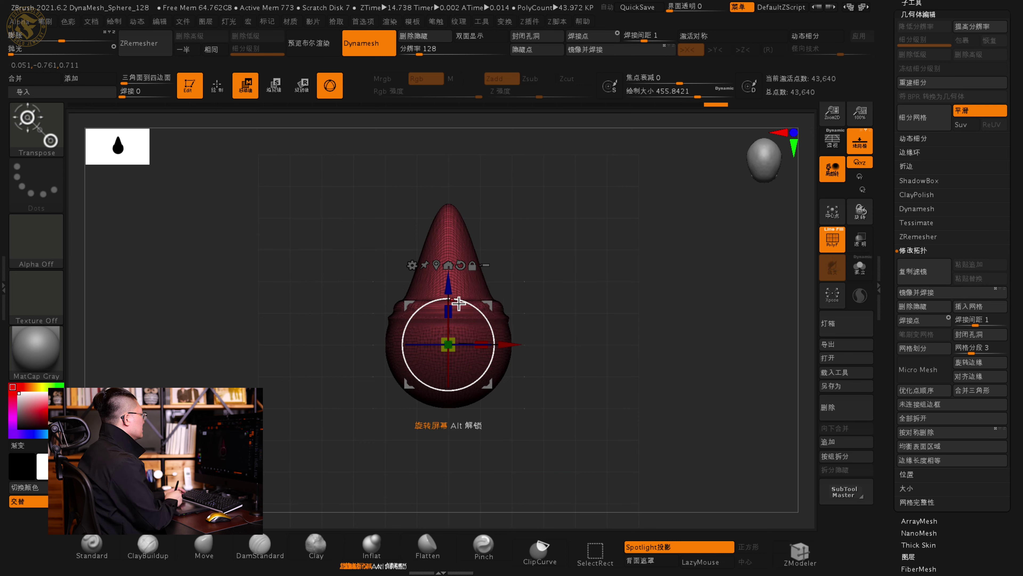
mouse_move(479, 312)
mouse_down()
mouse_move(362, 362)
mouse_move(380, 421)
mouse_up()
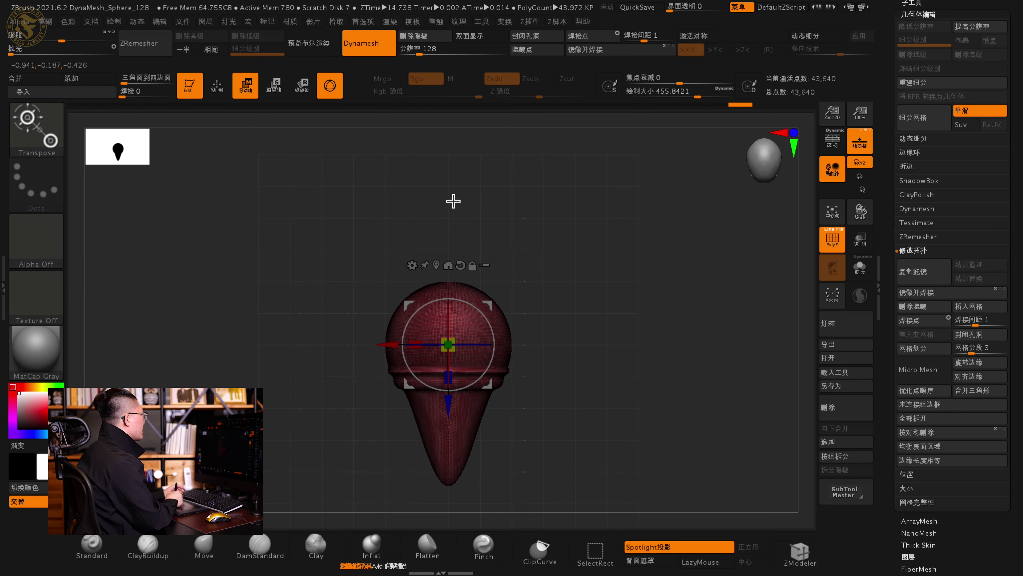
shift+drag(507, 382, 514, 286)
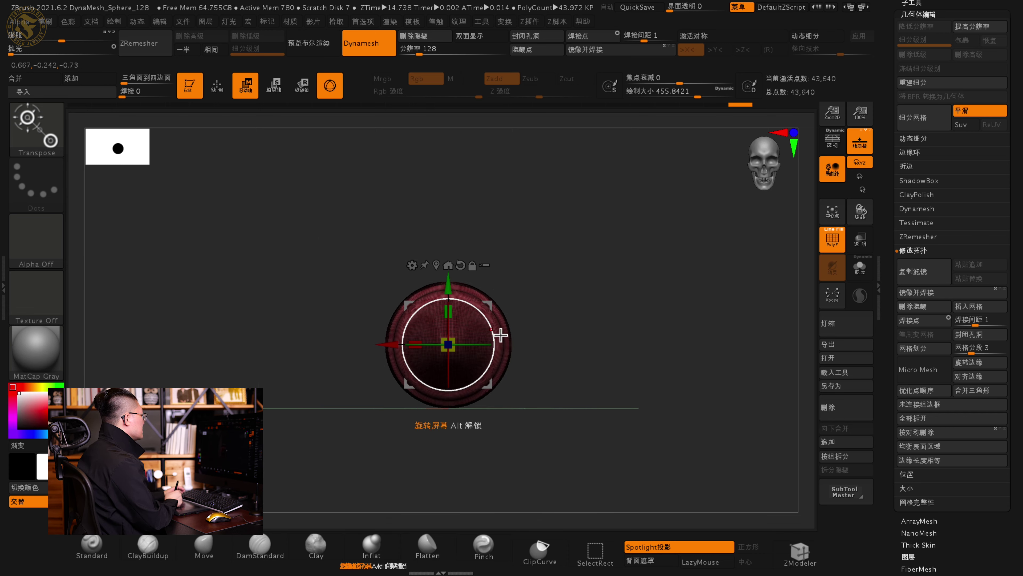
ctrl+drag(503, 334, 525, 330)
mouse_move(543, 284)
mouse_down()
mouse_move(552, 274)
mouse_move(546, 366)
mouse_up()
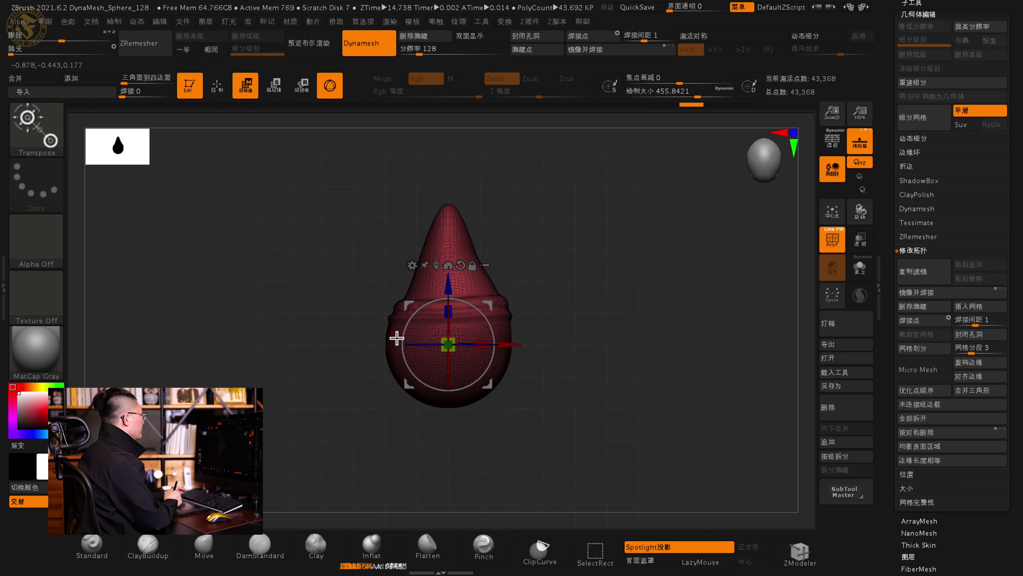
shift+drag(400, 338, 463, 336)
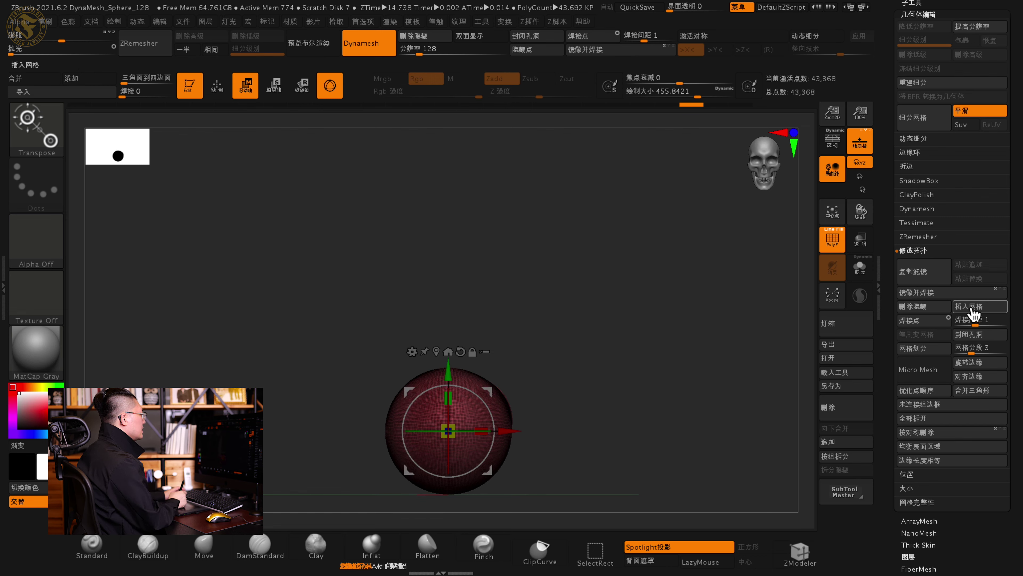
Step: Orbit the symmetric form and re-DynaMesh it to 53,844 points
mouse_move(459, 277)
shift+mouse_down()
mouse_move(504, 419)
mouse_move(350, 477)
shift+mouse_up()
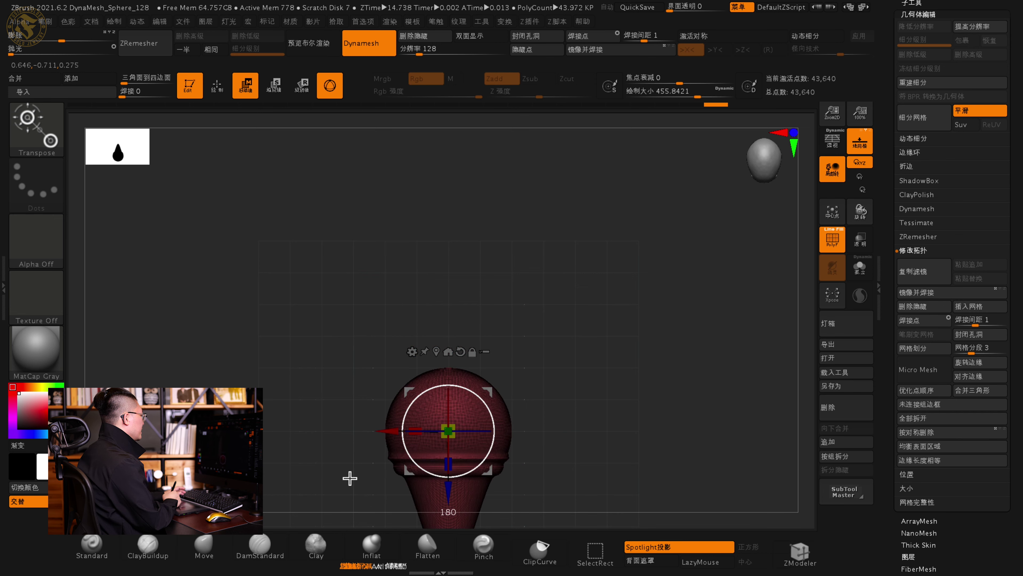
alt+drag(550, 431, 567, 287)
alt+drag(489, 369, 557, 466)
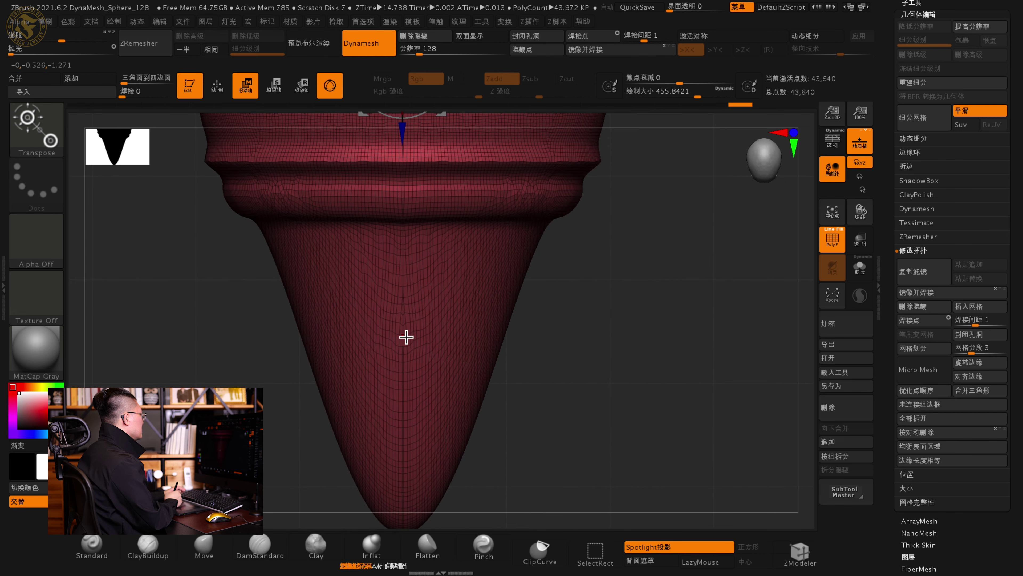
shift+drag(406, 435, 353, 291)
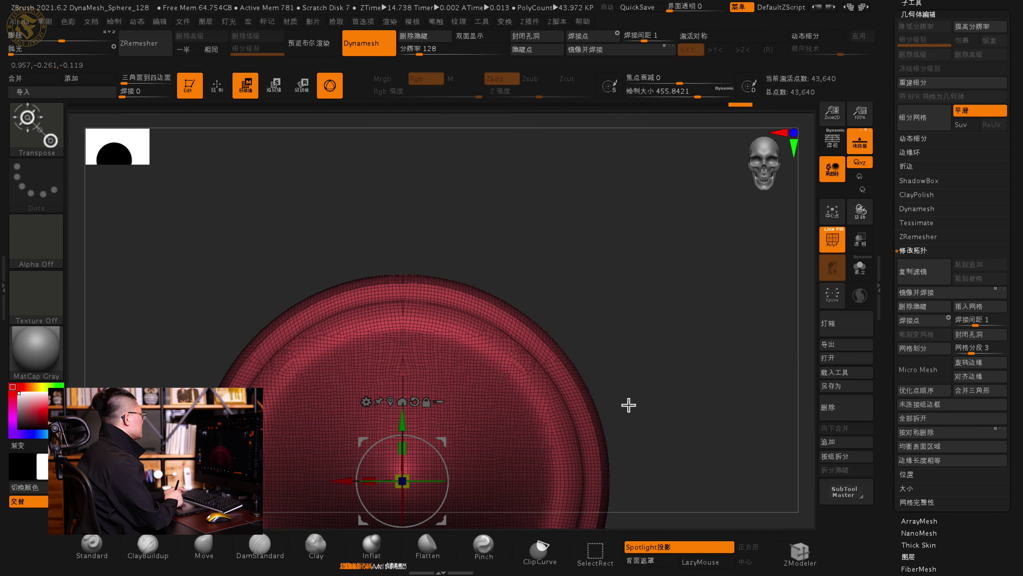
ctrl+drag(609, 378, 501, 299)
mouse_move(557, 249)
mouse_down()
mouse_move(642, 252)
mouse_move(651, 289)
mouse_move(582, 313)
mouse_move(517, 370)
mouse_move(600, 354)
mouse_move(523, 336)
mouse_move(566, 304)
mouse_move(560, 297)
mouse_move(590, 289)
mouse_move(516, 343)
mouse_move(524, 247)
mouse_up()
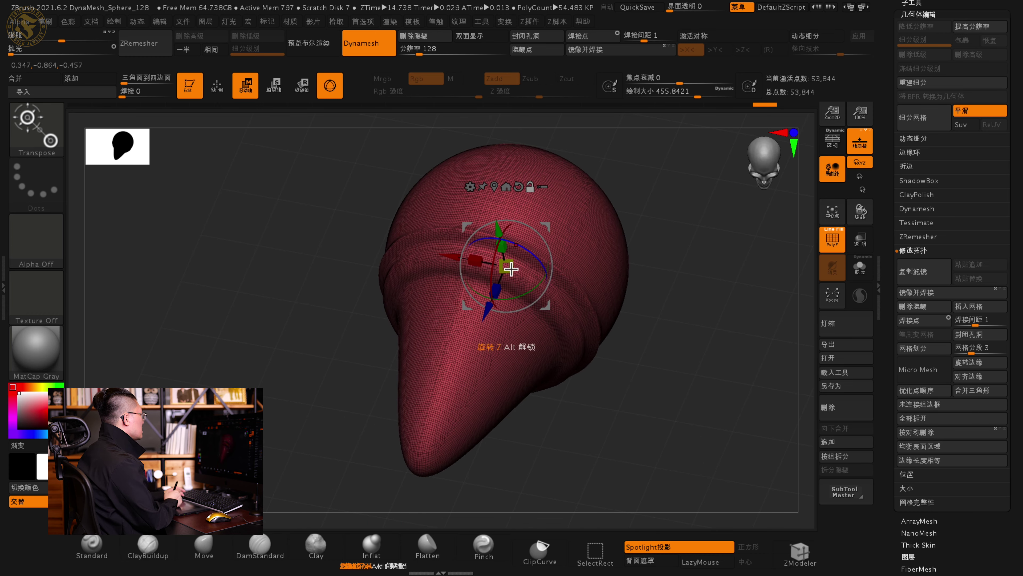
Step: Orbit to a front-on view of the 53,844-point form and apply Mirror And Weld again
mouse_move(557, 478)
mouse_down()
mouse_move(543, 306)
mouse_move(534, 311)
mouse_up()
alt+drag(651, 263, 631, 291)
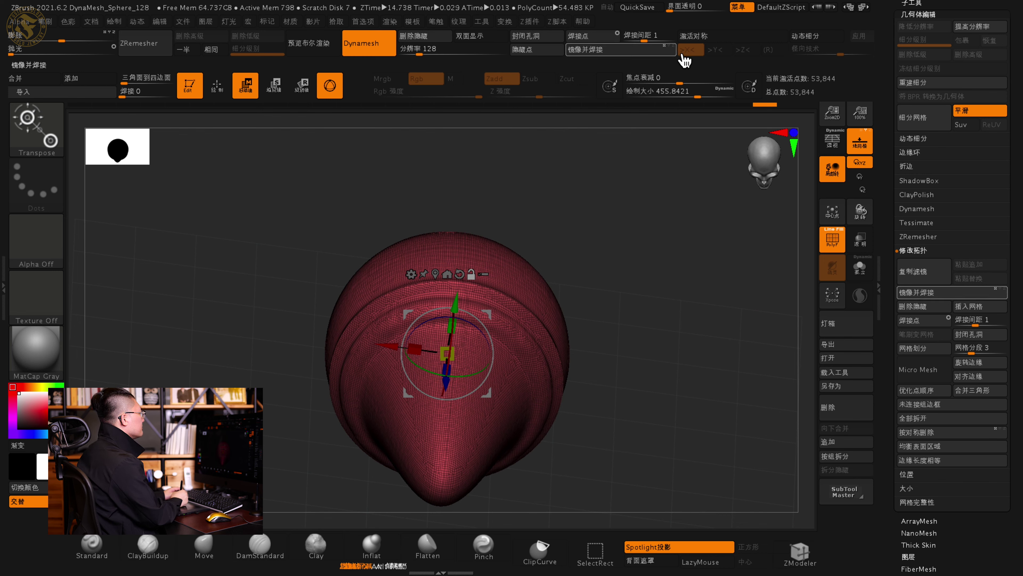
click(638, 65)
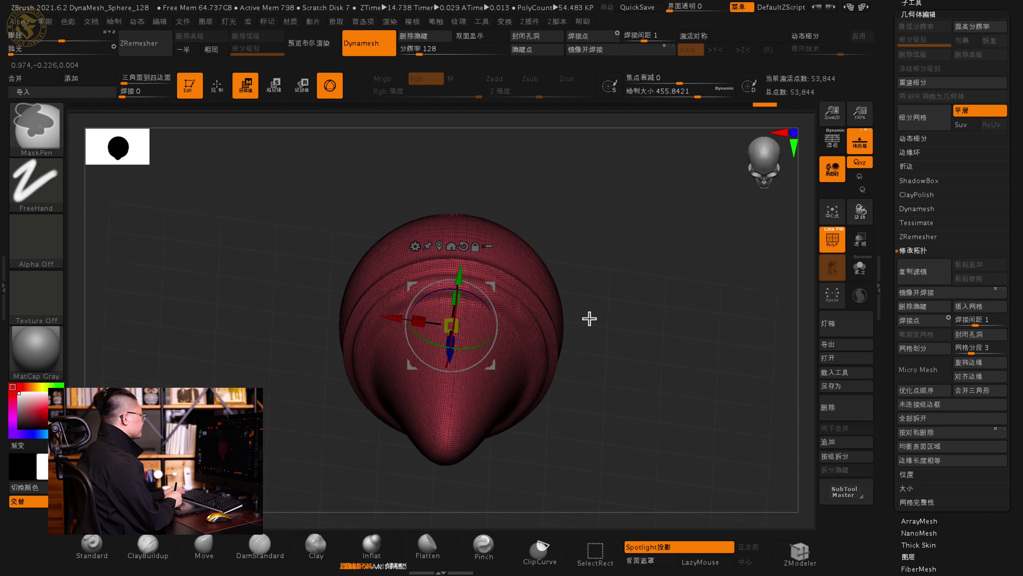